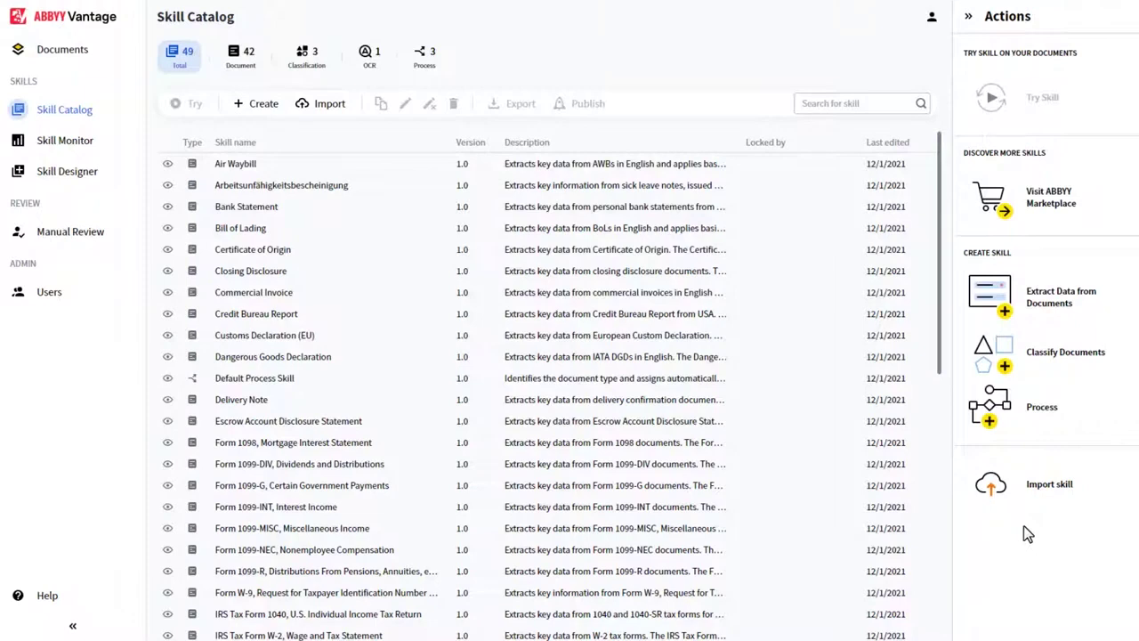
# - Create an OCR skill named 'Demo OCR Skill' with a description listing its PDF, TXT and DOCX exports
pyautogui.click(266, 106)
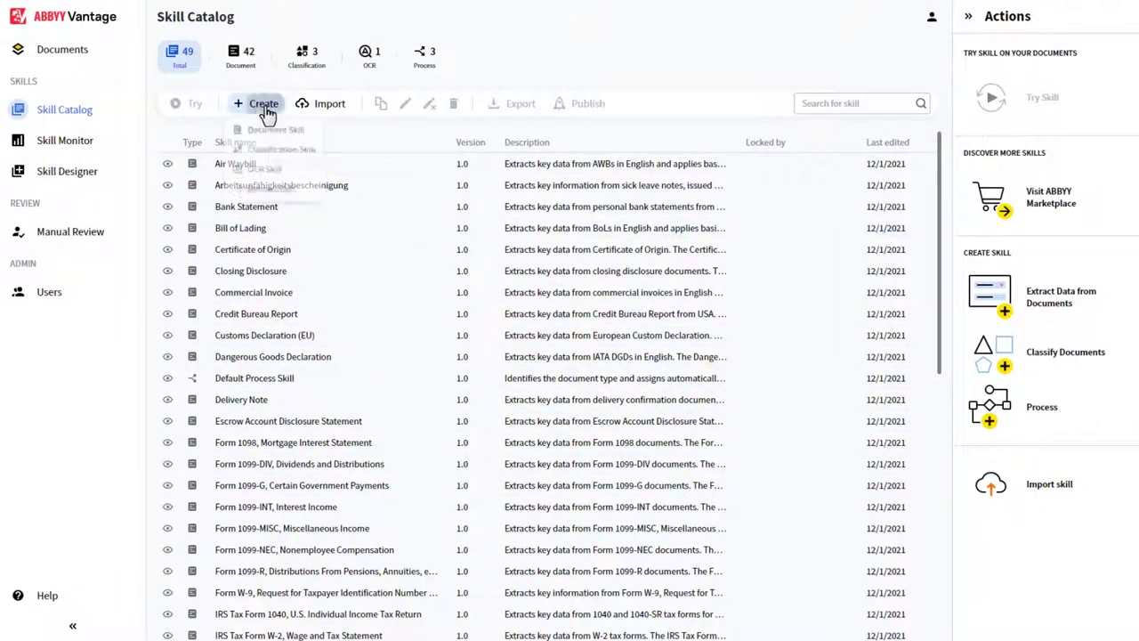
pyautogui.click(269, 176)
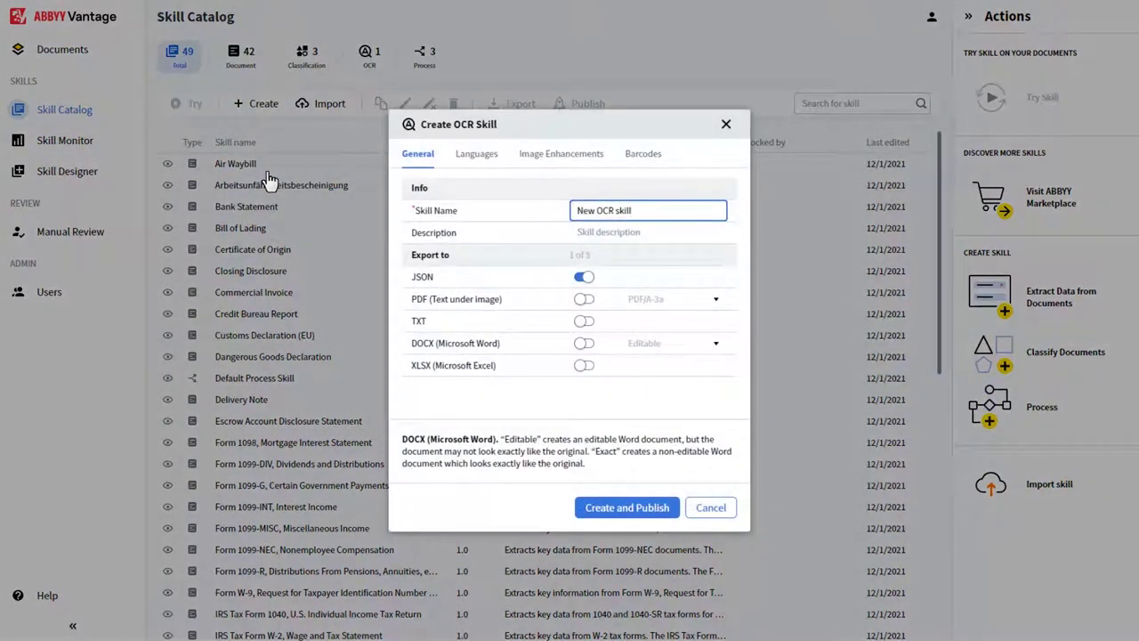
pyautogui.tripleClick(574, 210)
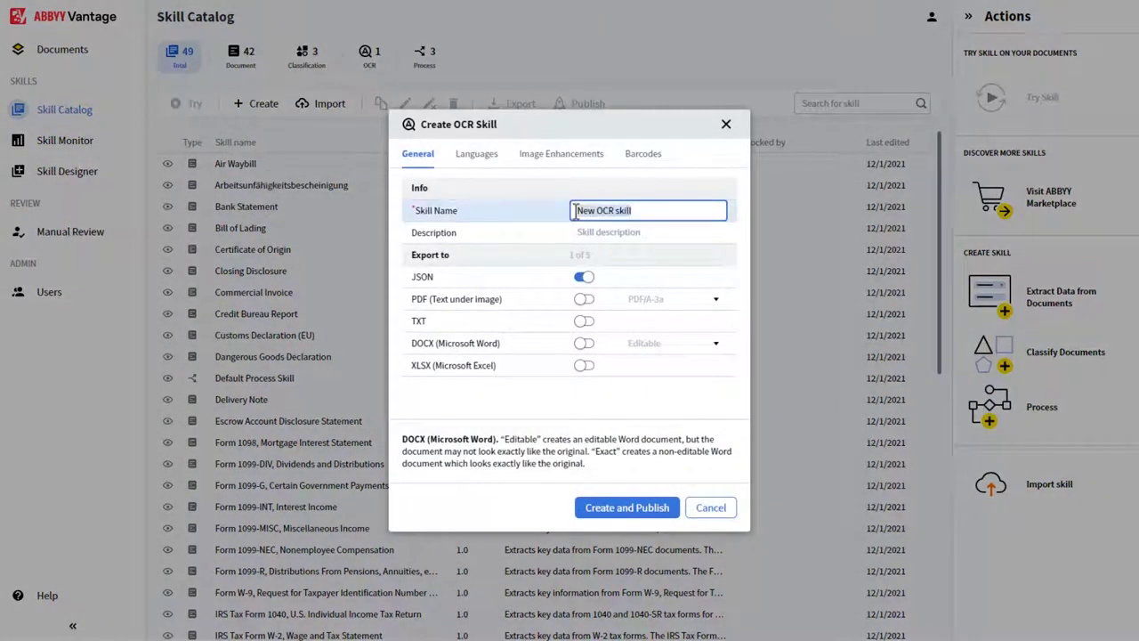
pyautogui.write('Demo OCR Skill')
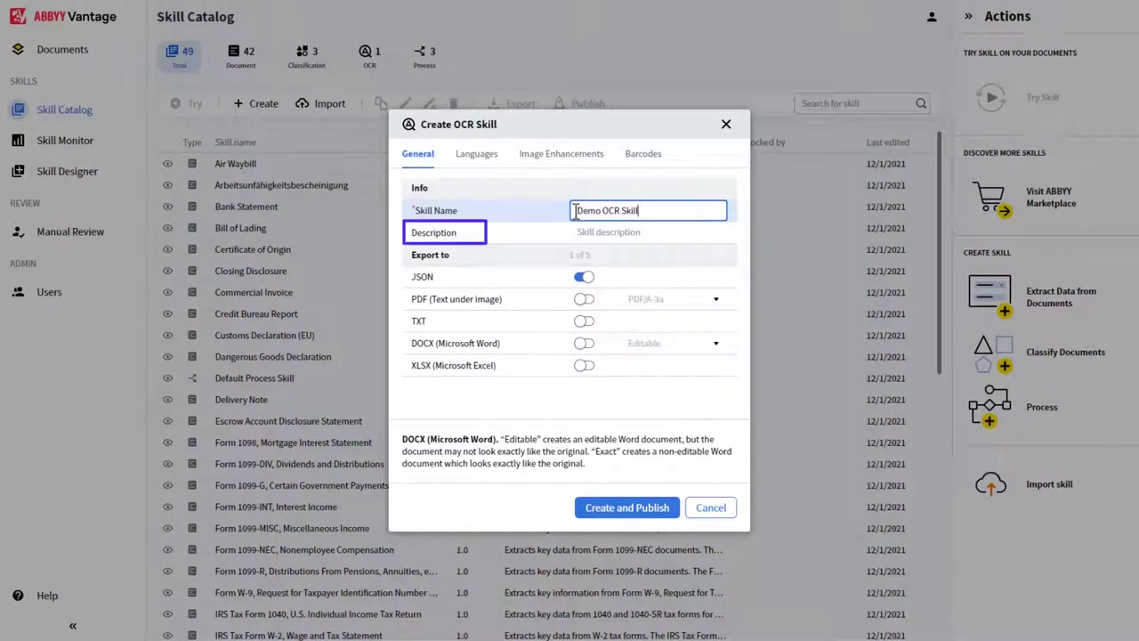
pyautogui.click(578, 232)
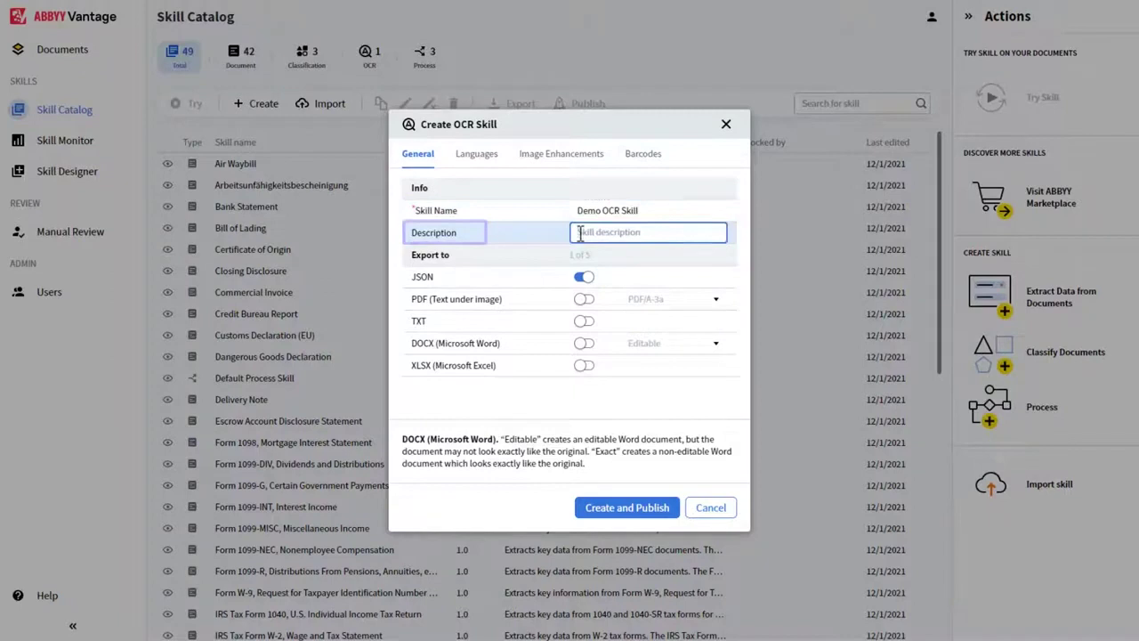
pyautogui.write('OCR Skill for Demonstration. Export formats: PDF, TXT and DOCX')
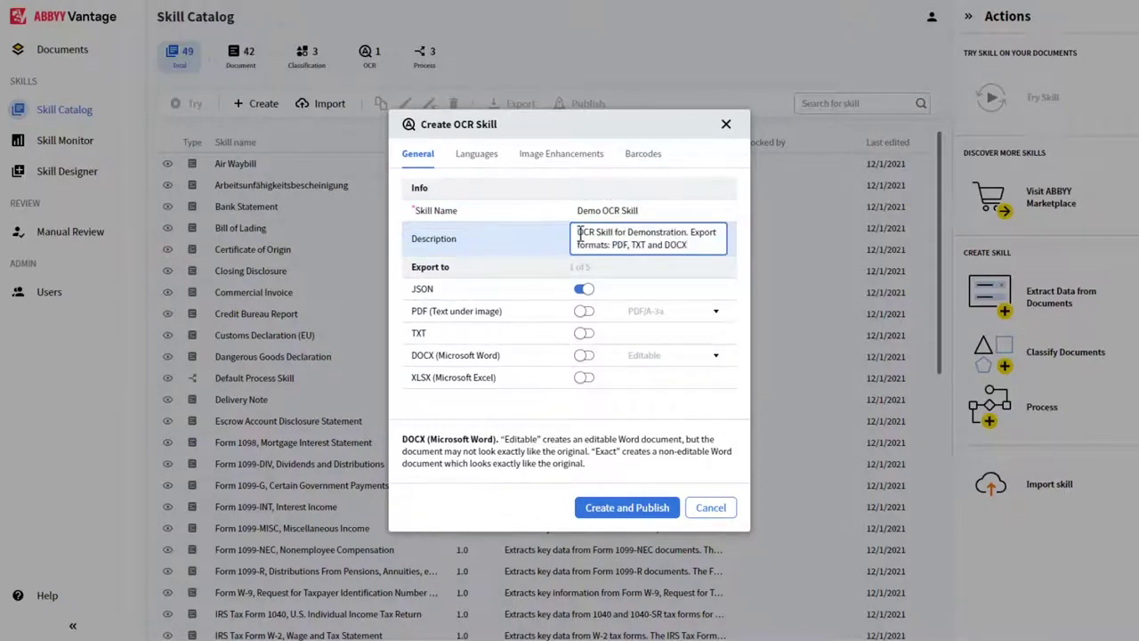
# - Turn off JSON export and turn on PDF, TXT and DOCX export
pyautogui.click(584, 289)
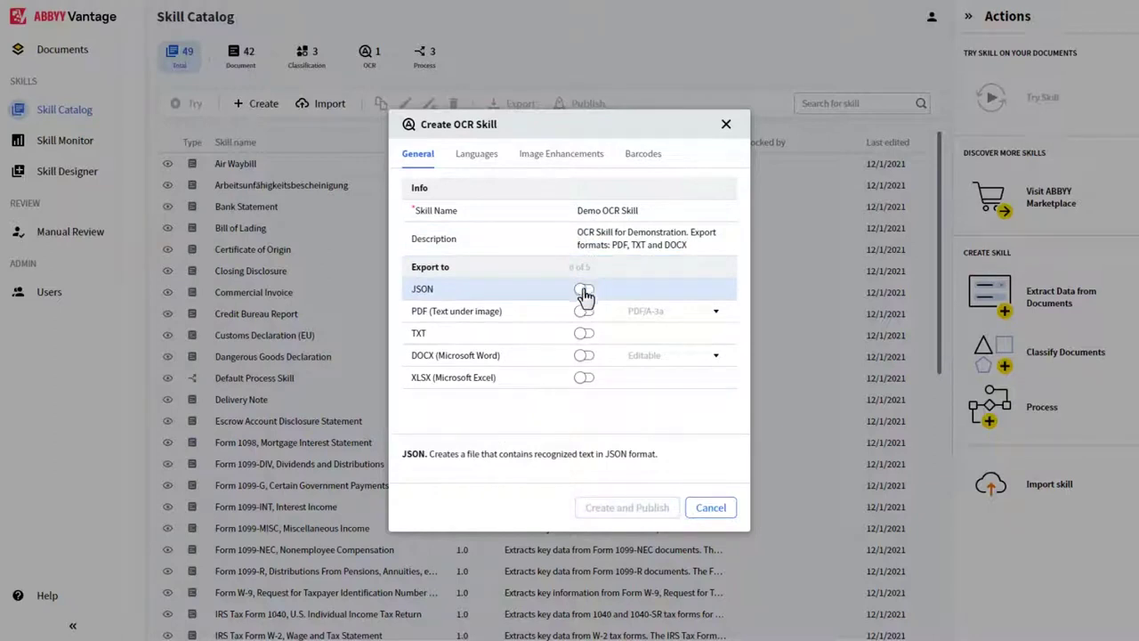
pyautogui.click(584, 310)
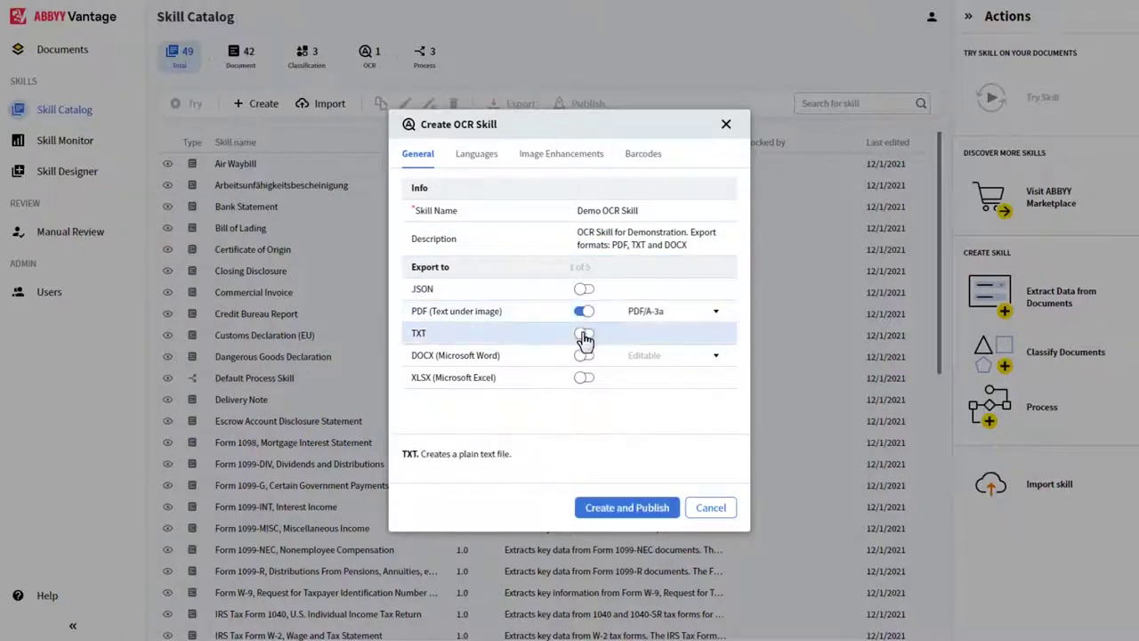
pyautogui.click(583, 334)
pyautogui.moveTo(570, 355)
pyautogui.click(584, 358)
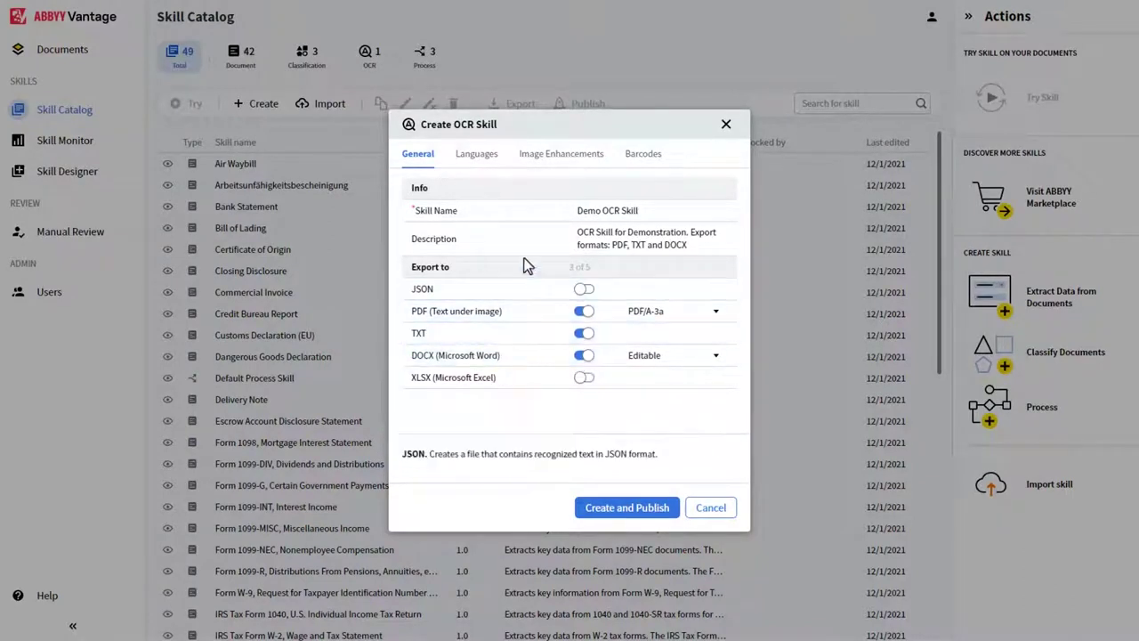
# - Turn off French, German, German (New Spelling) and Spanish, leaving only English
pyautogui.click(478, 158)
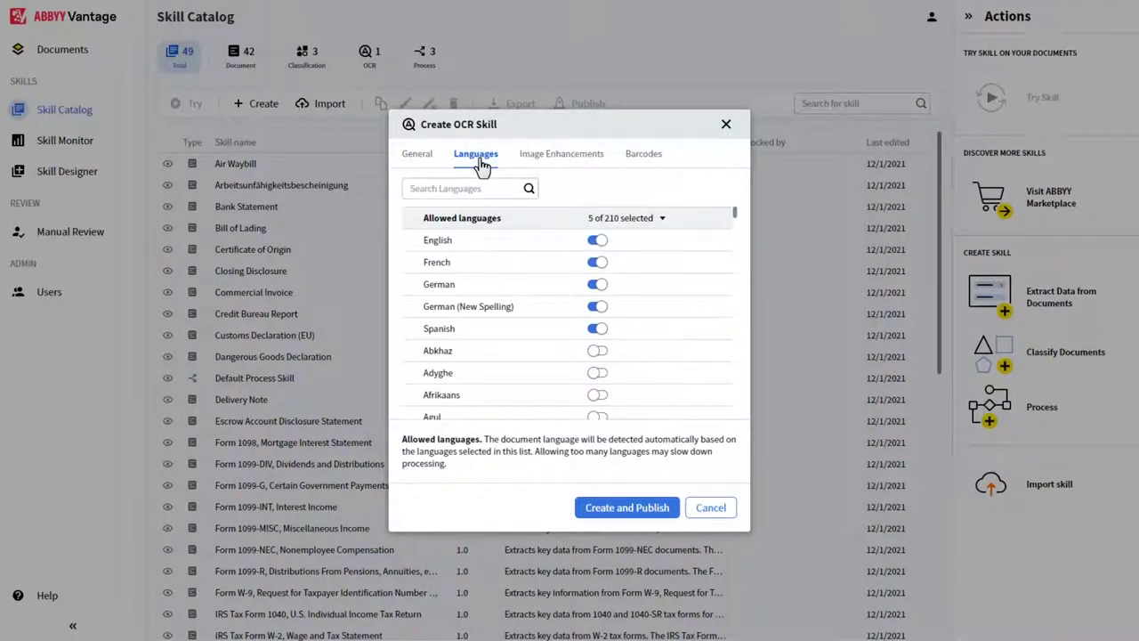
pyautogui.click(596, 262)
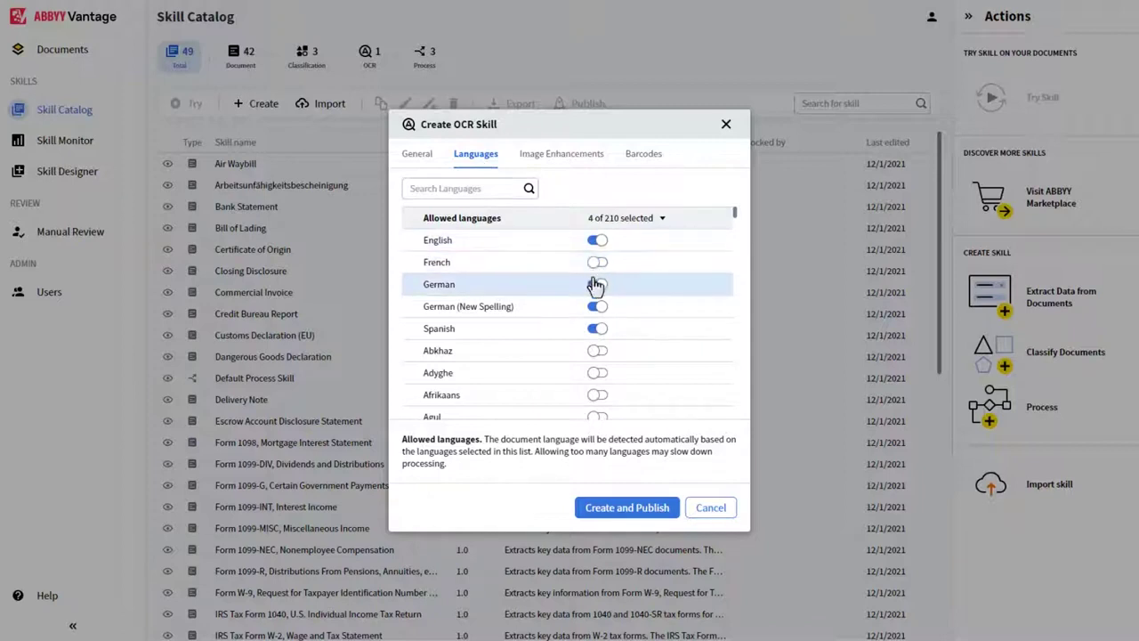
pyautogui.click(595, 285)
pyautogui.click(596, 306)
pyautogui.click(596, 331)
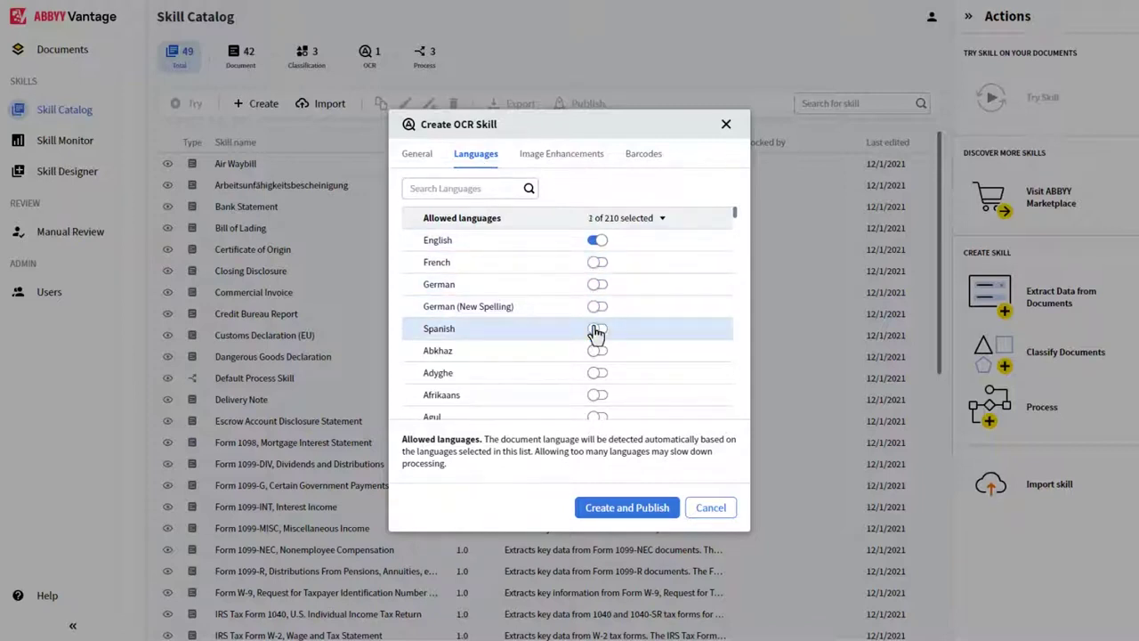
# - Review the Image Enhancements settings, then the Barcodes list with 21 of 26 types enabled
pyautogui.click(568, 162)
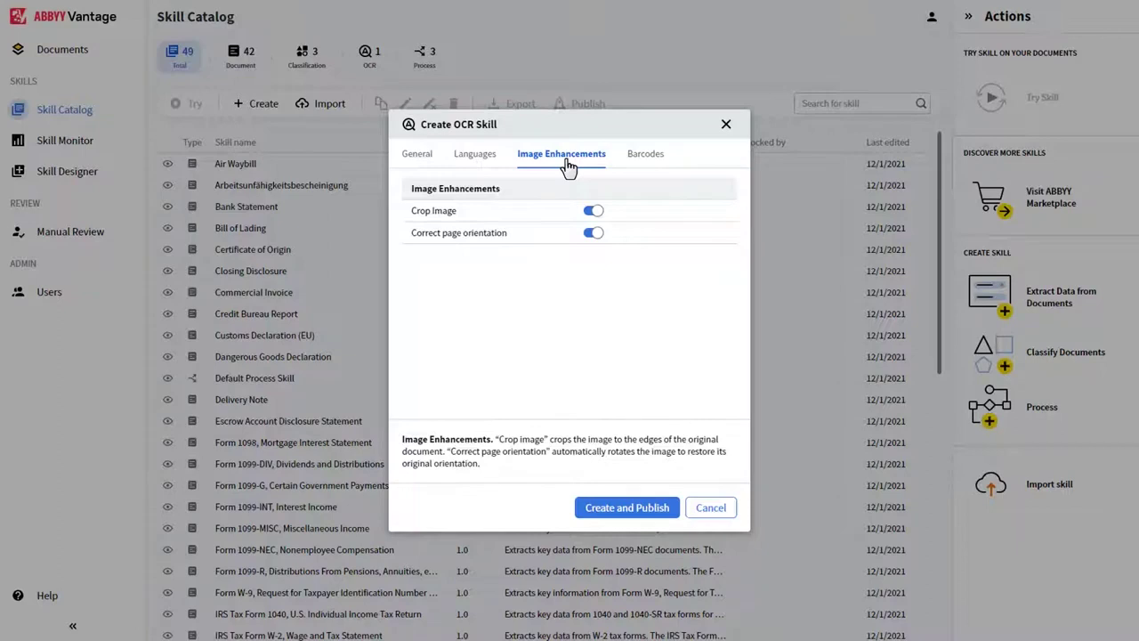
pyautogui.click(646, 165)
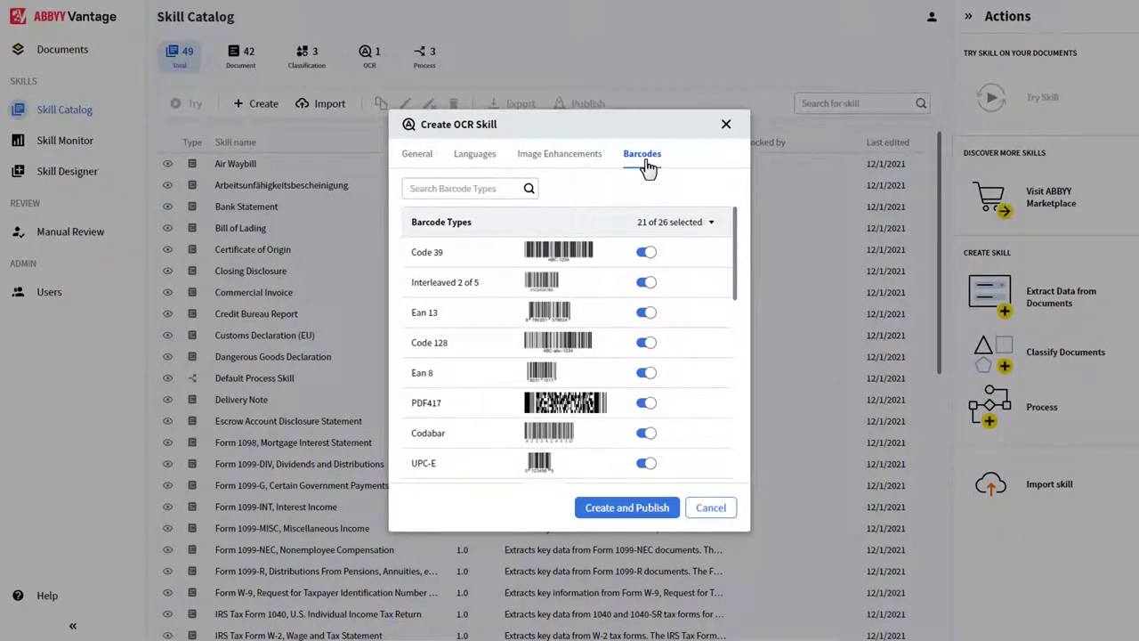
# - Publish Demo OCR Skill to the catalog and open the Help documentation guides
pyautogui.click(610, 506)
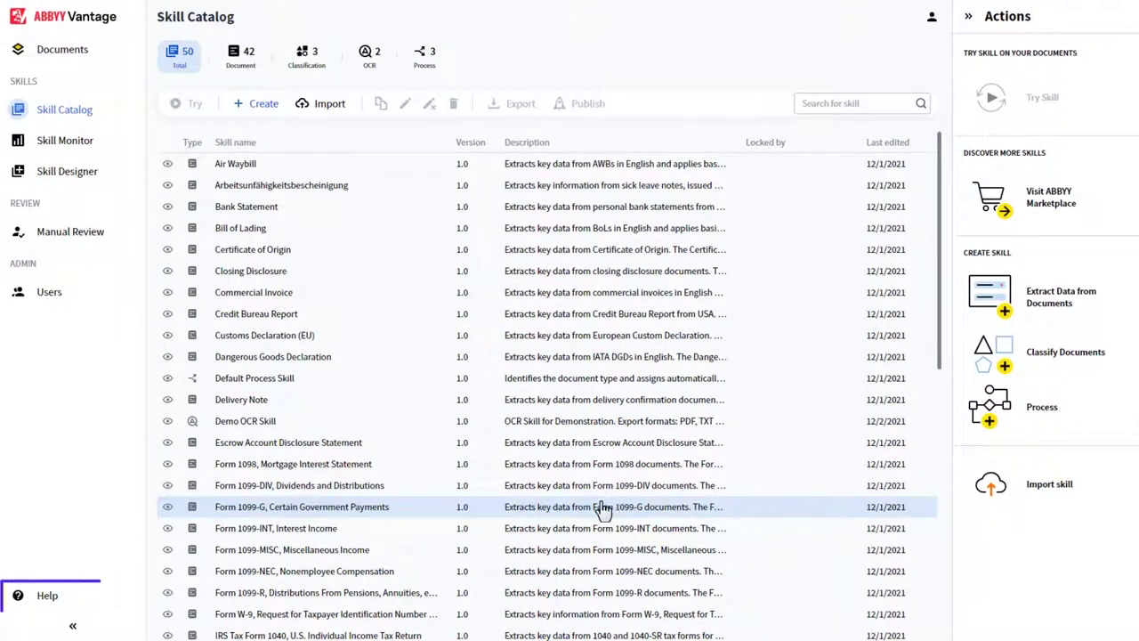
pyautogui.click(100, 598)
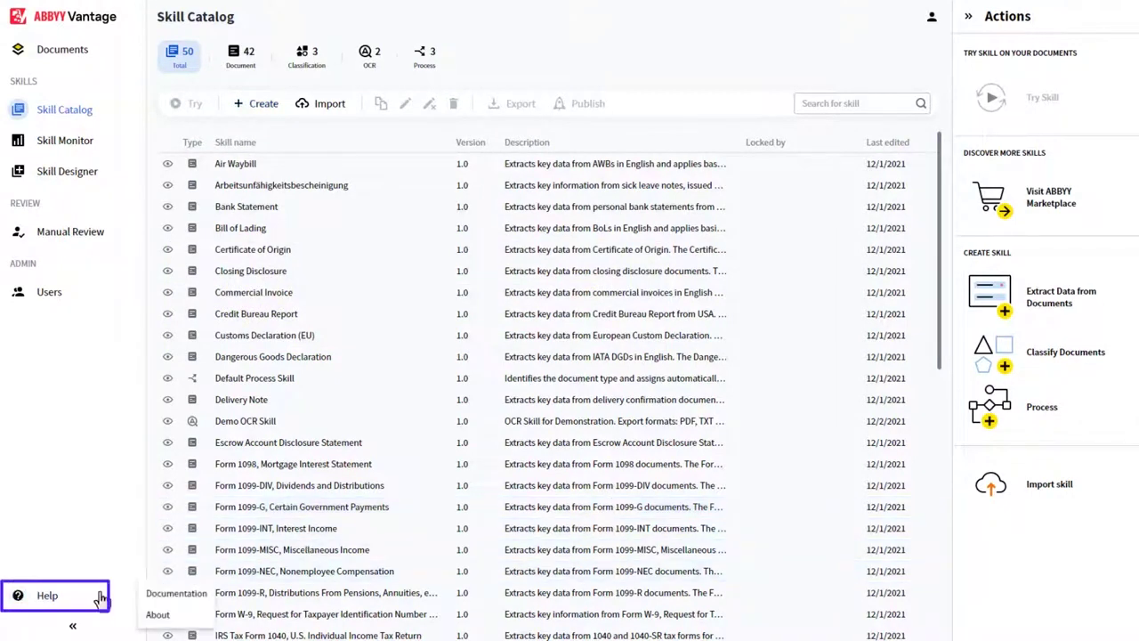
pyautogui.click(148, 598)
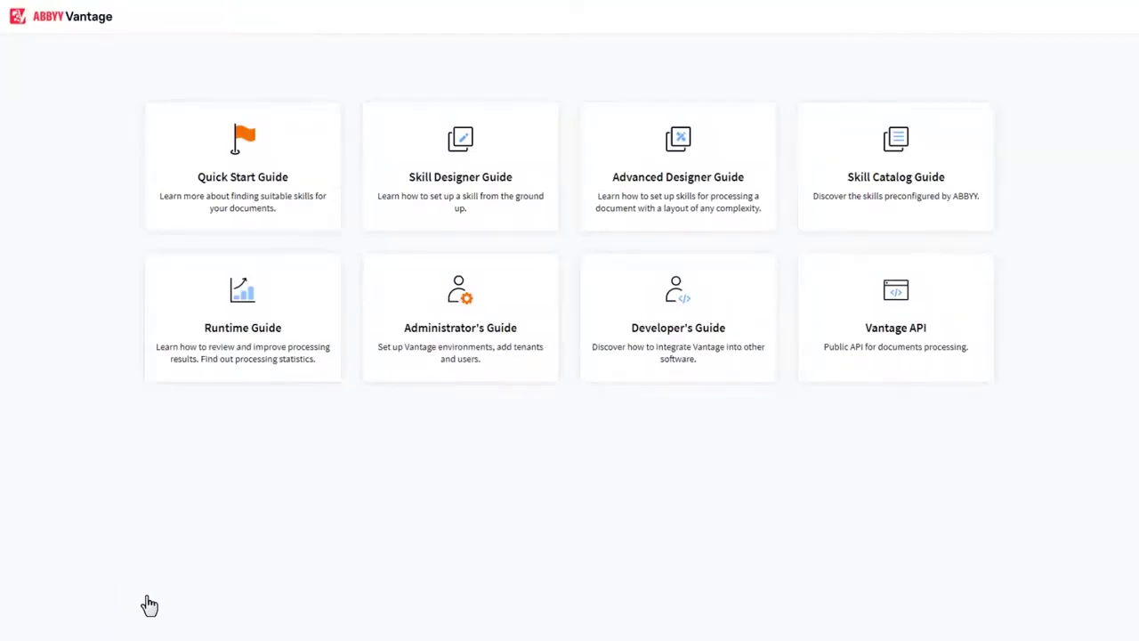
# - Open the Vantage API reference and authorize with the openid and permissions scopes
pyautogui.click(856, 371)
pyautogui.click(969, 219)
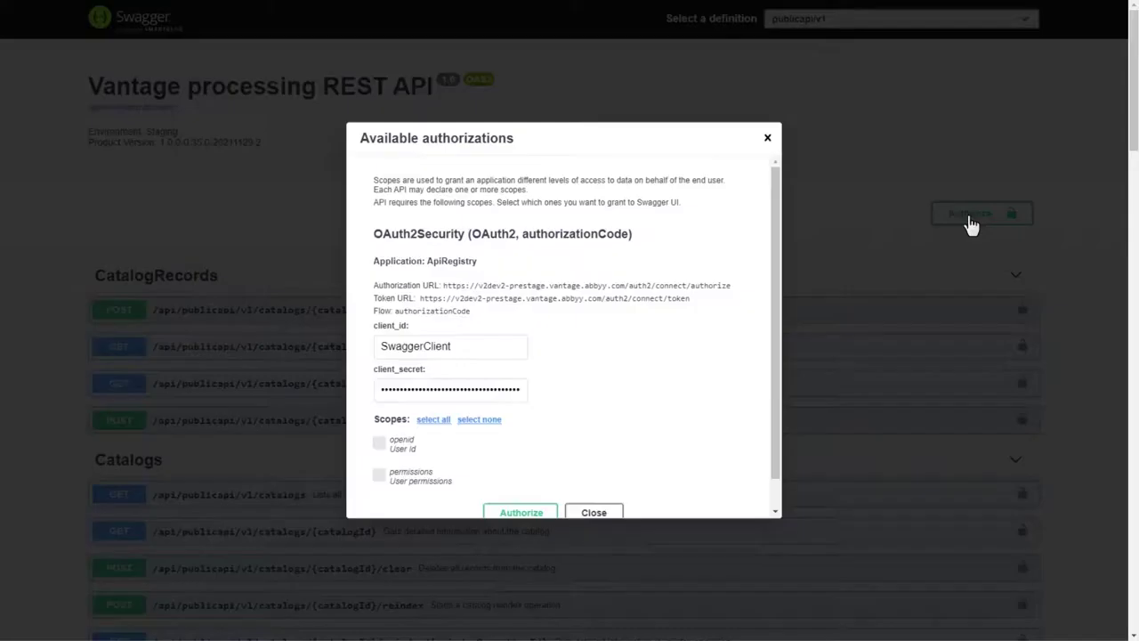
pyautogui.click(379, 442)
pyautogui.click(379, 474)
pyautogui.click(497, 514)
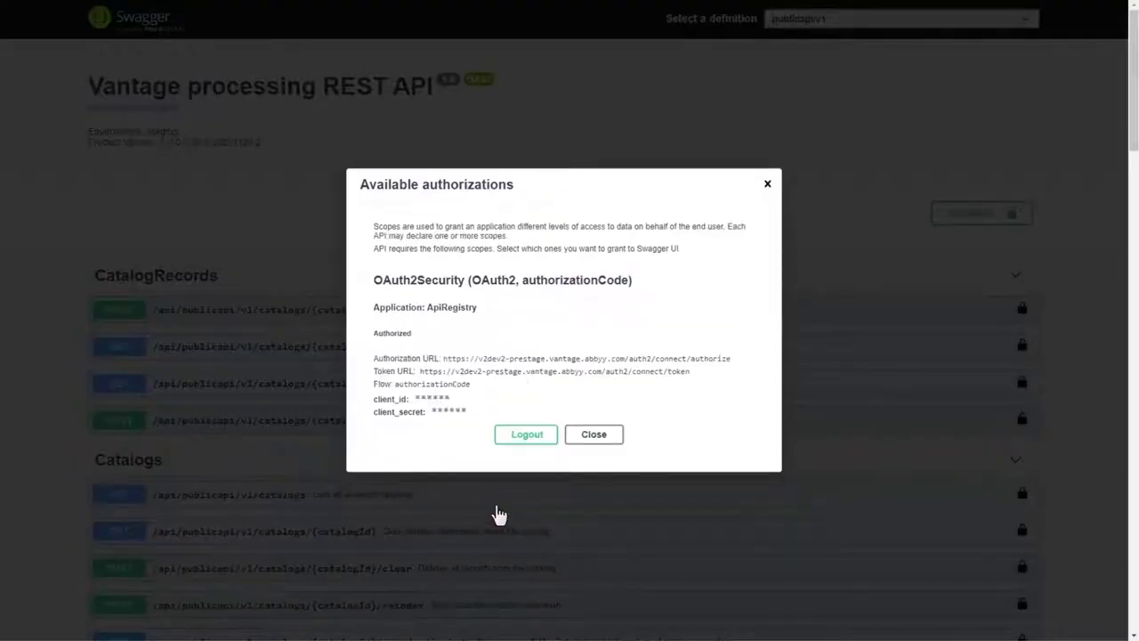
pyautogui.click(583, 436)
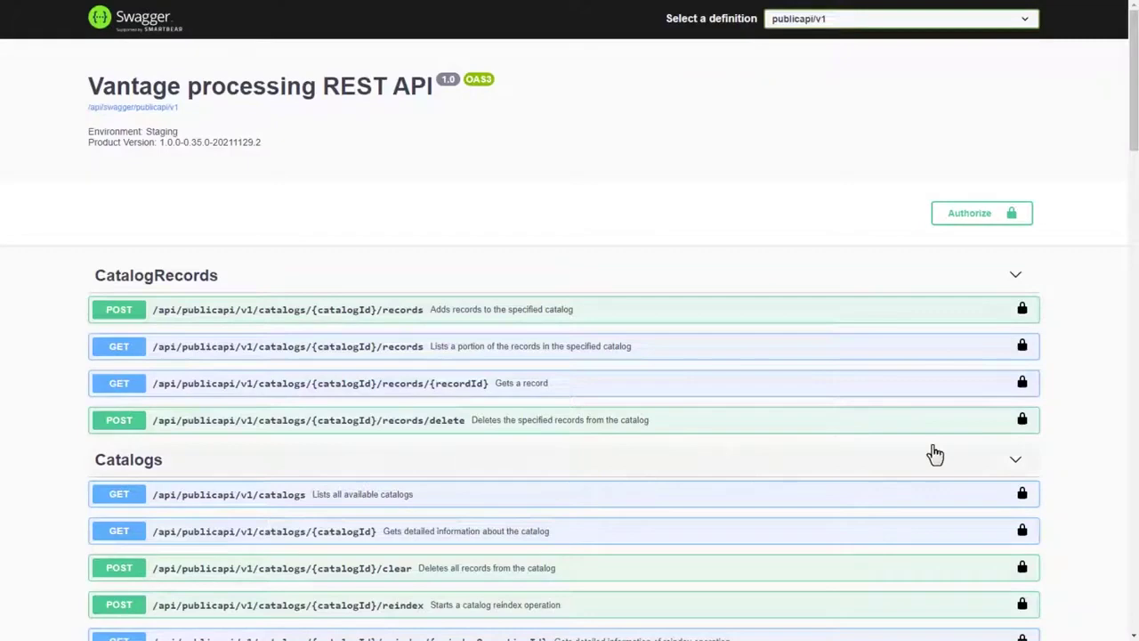
# - Run GET /skills and select the Demo OCR Skill's id in the response
pyautogui.scroll(-2, 1083, 454)
pyautogui.scroll(-1, 1083, 454)
pyautogui.scroll(-1, 1083, 453)
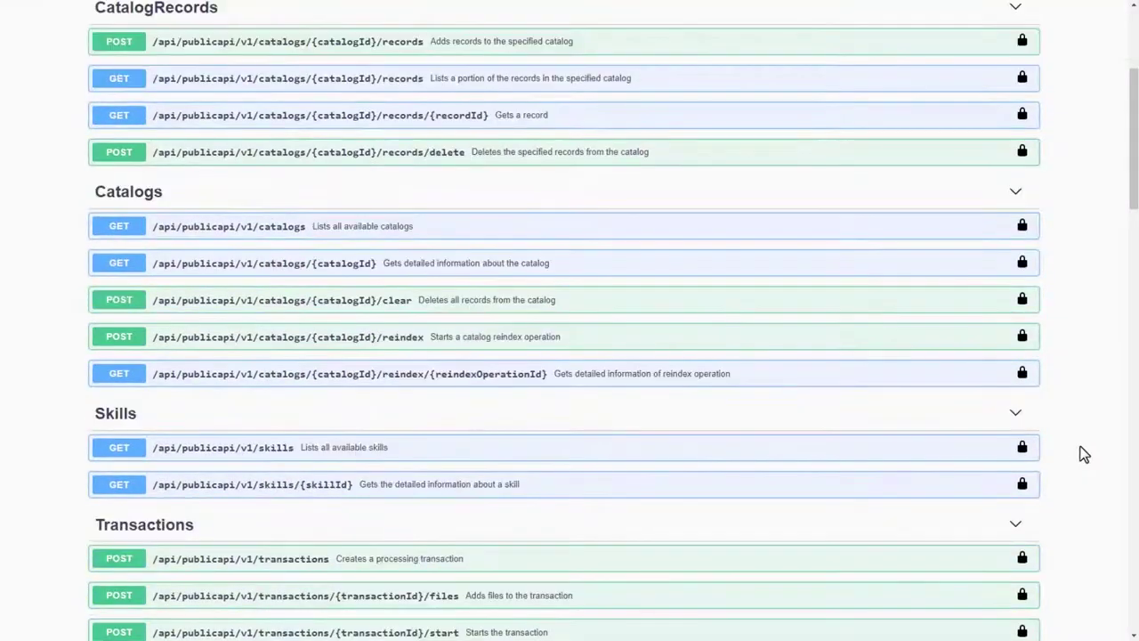
pyautogui.scroll(-1, 1083, 454)
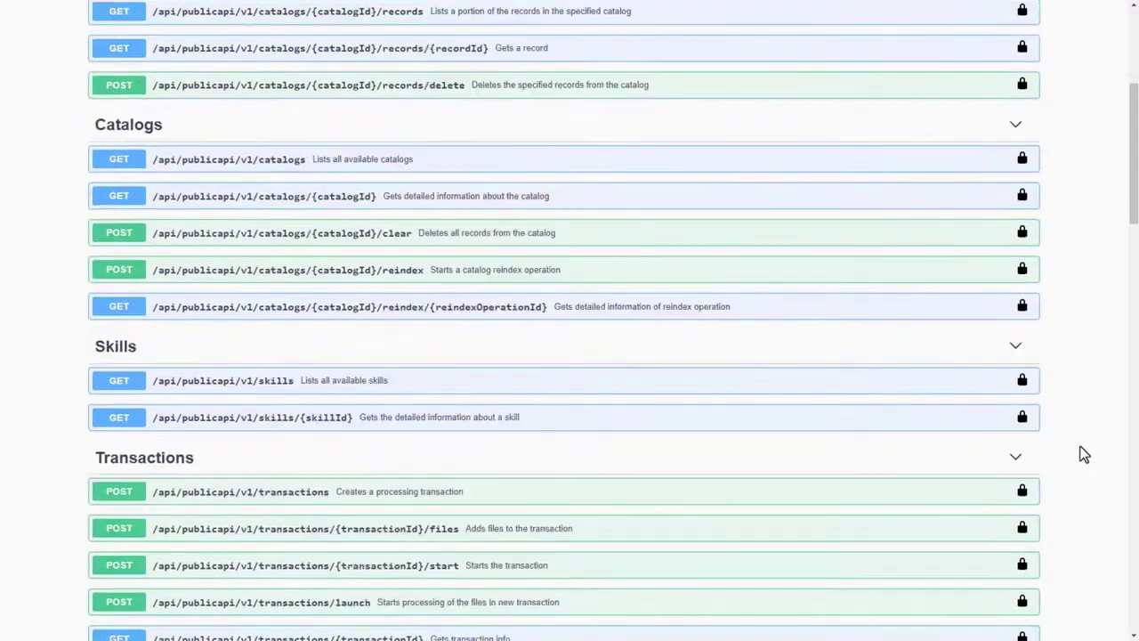
pyautogui.click(920, 392)
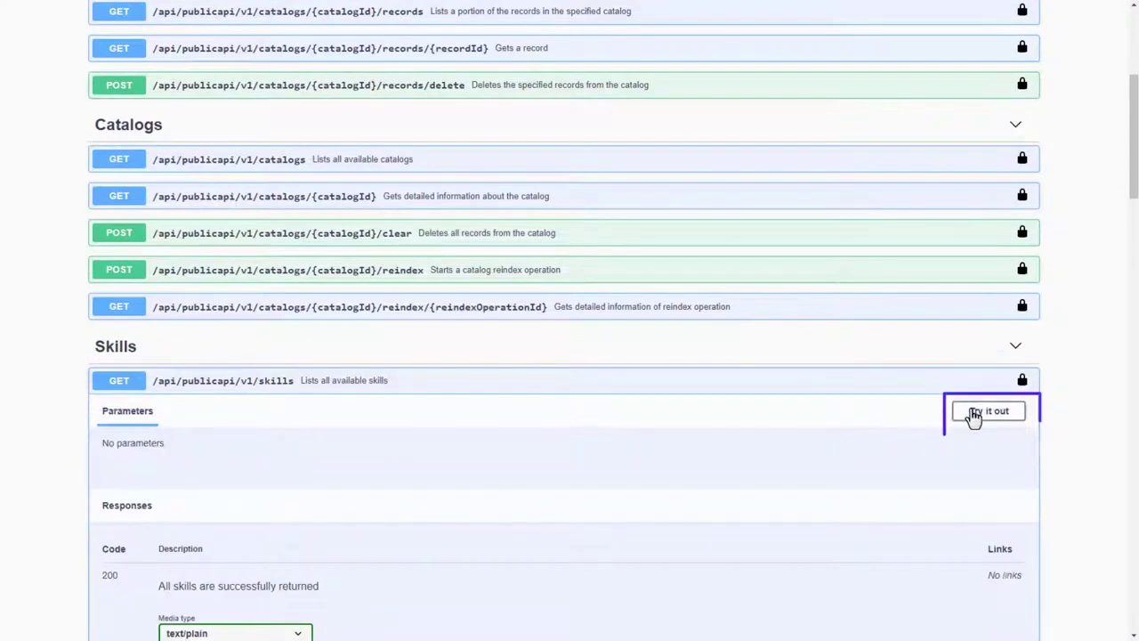
pyautogui.click(973, 415)
pyautogui.click(855, 487)
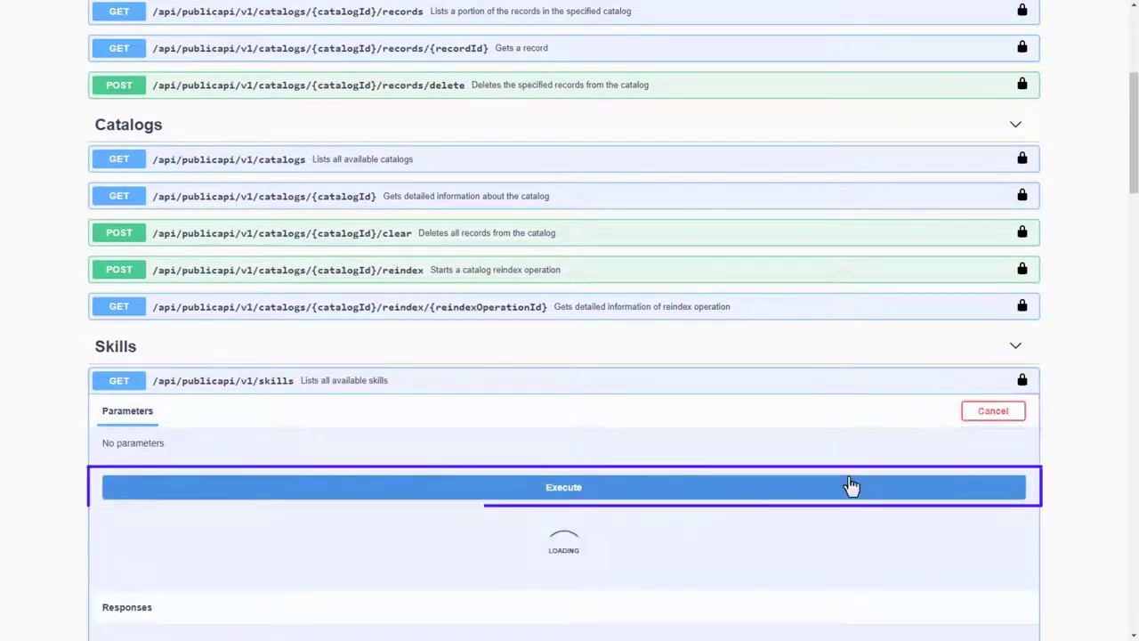
pyautogui.scroll(-3, 852, 485)
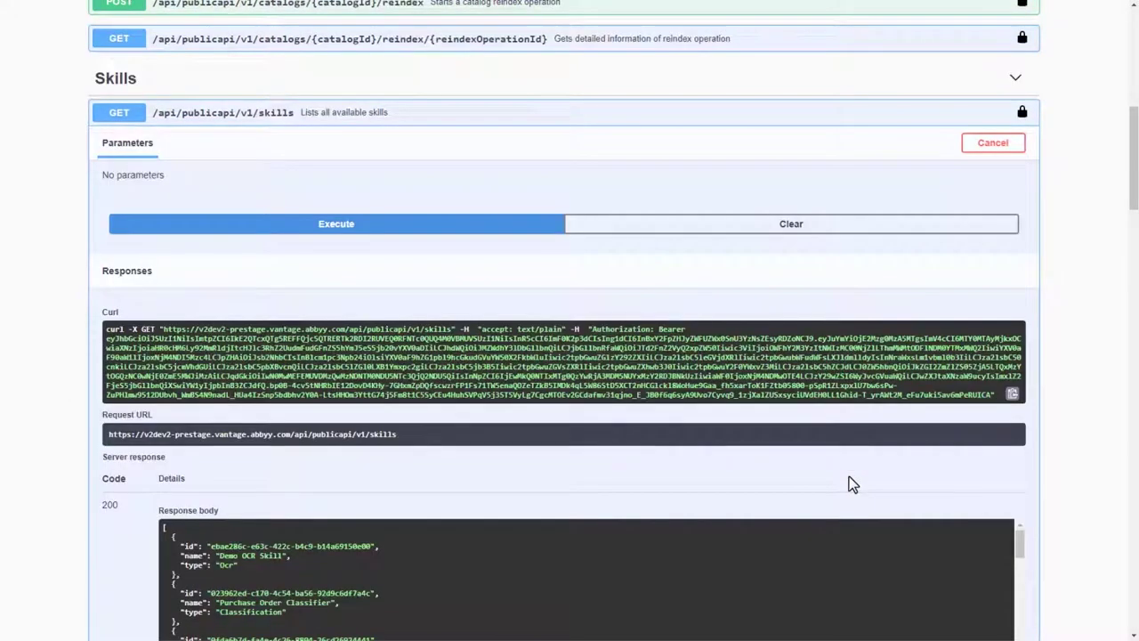
pyautogui.scroll(-2, 850, 480)
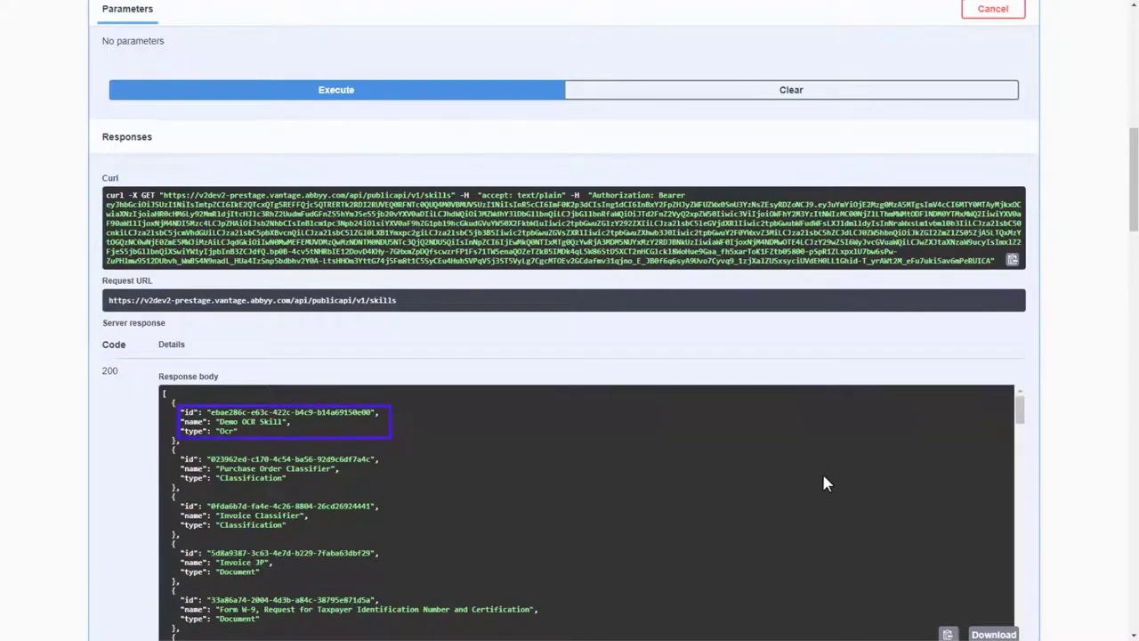
pyautogui.moveTo(211, 412); pyautogui.dragTo(370, 412)
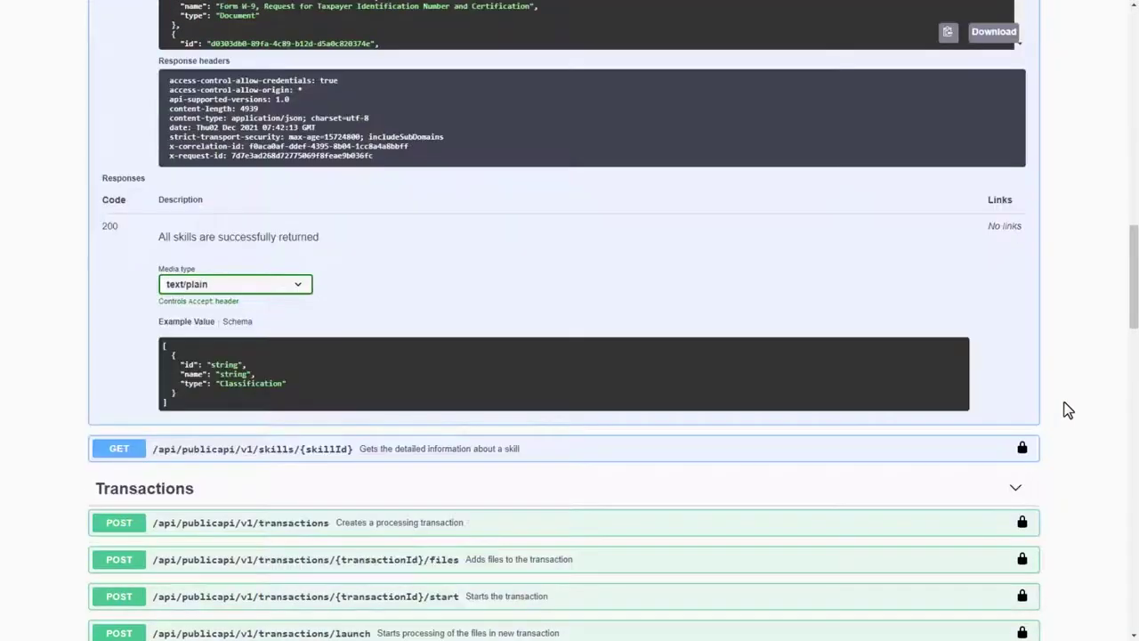
pyautogui.scroll(-2, 1068, 410)
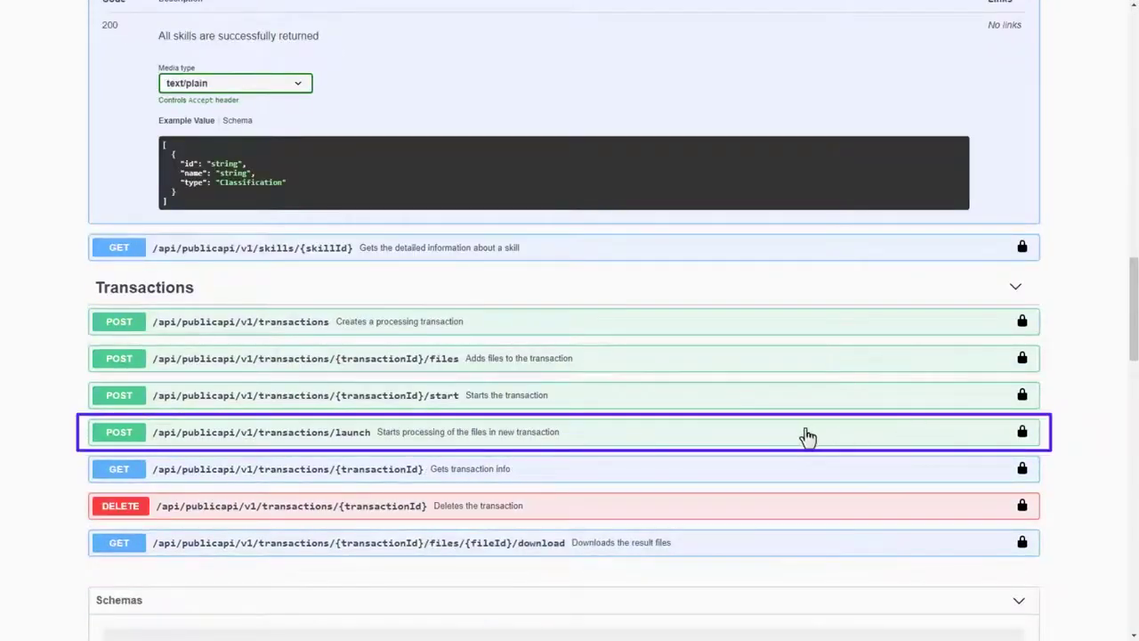
# - Set up POST /transactions/launch with the Demo OCR Skill's id as skillId
pyautogui.click(806, 435)
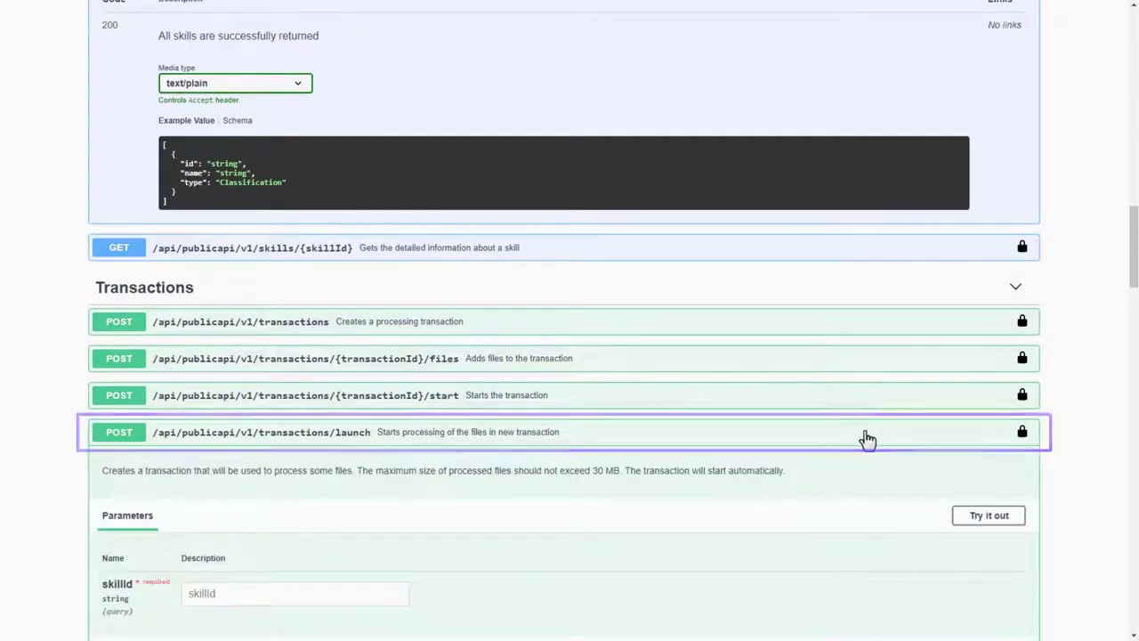
pyautogui.scroll(-3, 1063, 440)
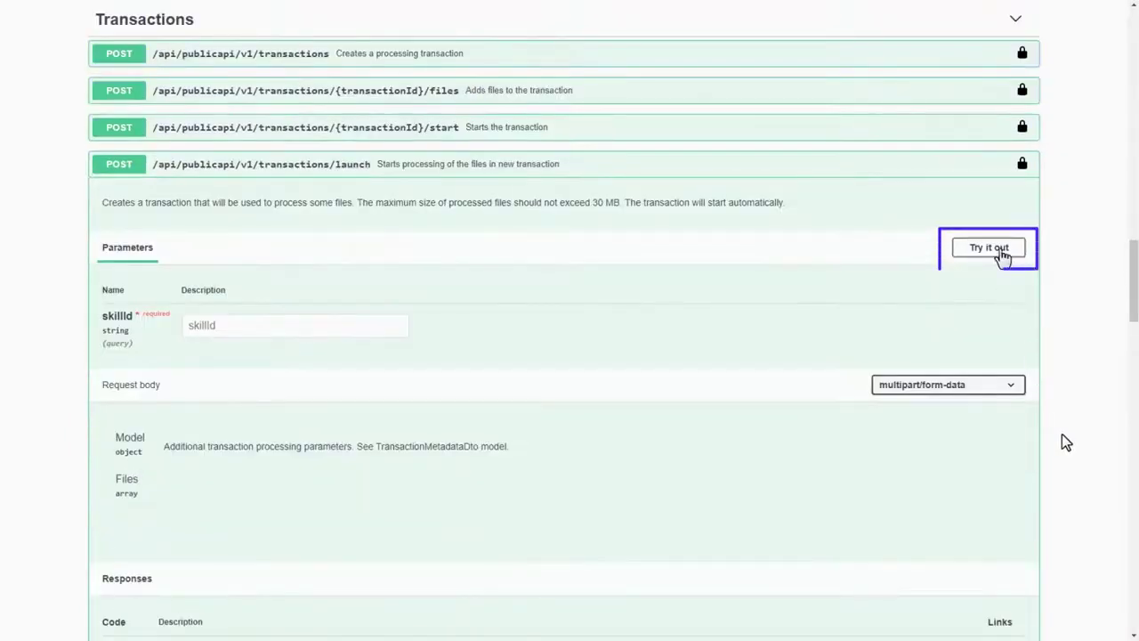
pyautogui.click(1001, 252)
pyautogui.write('ebae286c-e63c-422c-b4c9-b14a69150e00')
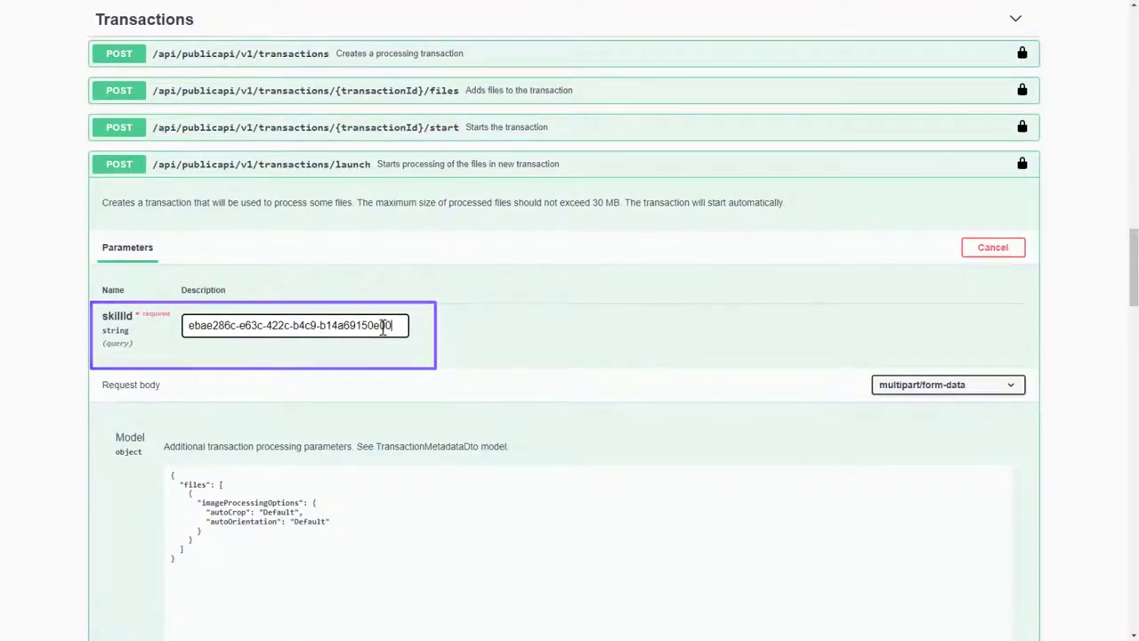
# - Attach Contract_BestOfficeSuppliers.pdf and execute the launch request
pyautogui.scroll(-3, 387, 326)
pyautogui.scroll(-1, 387, 335)
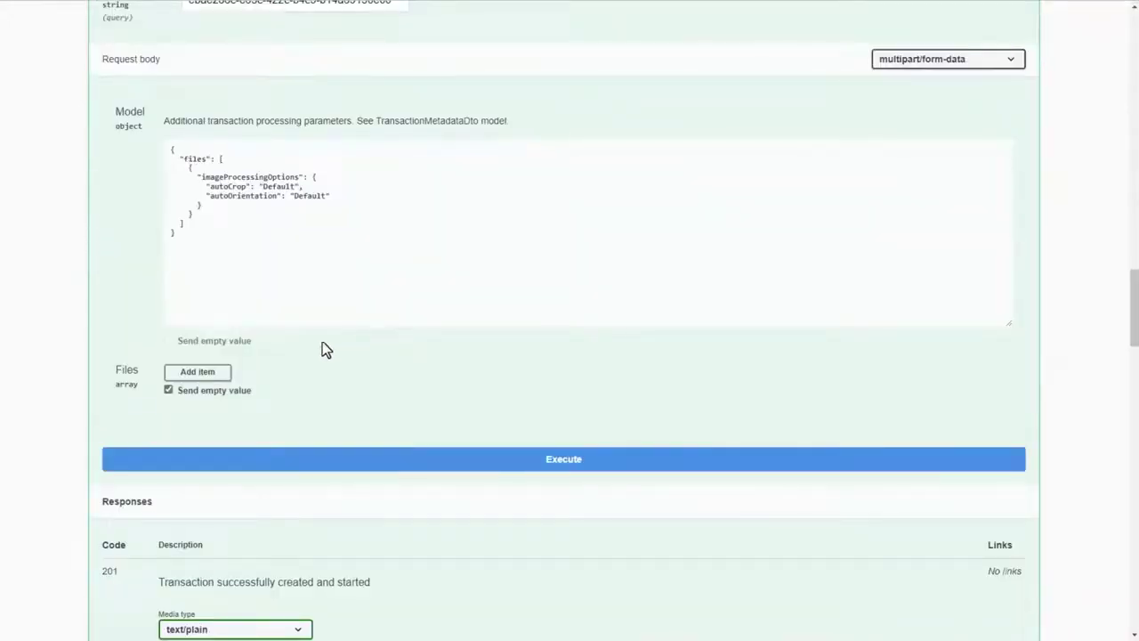
pyautogui.click(218, 374)
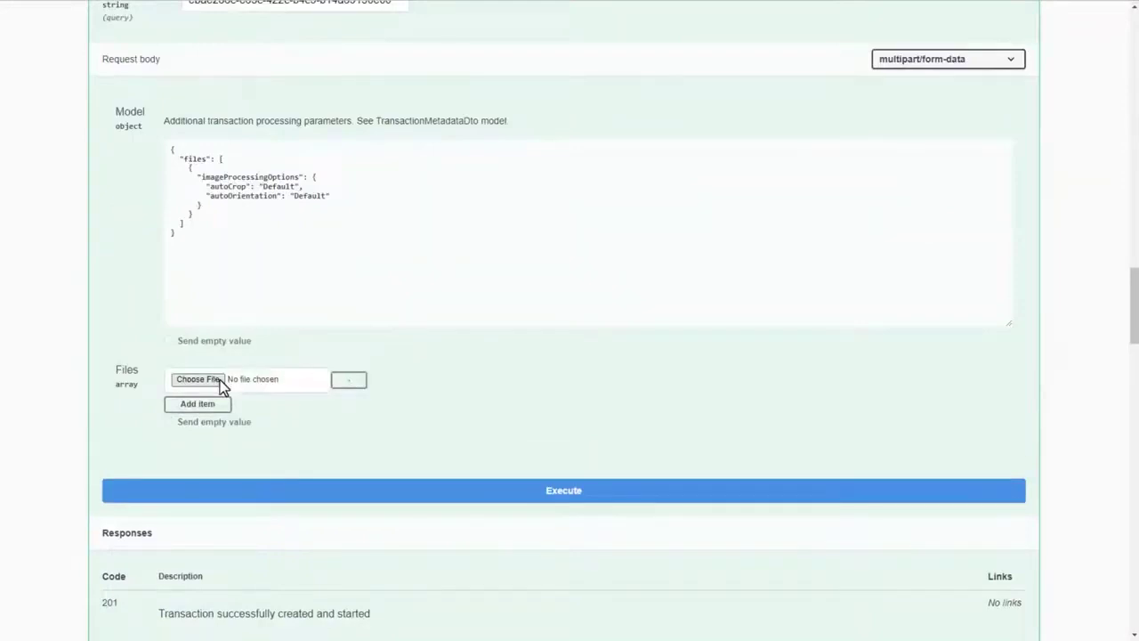
pyautogui.click(220, 380)
pyautogui.click(218, 108)
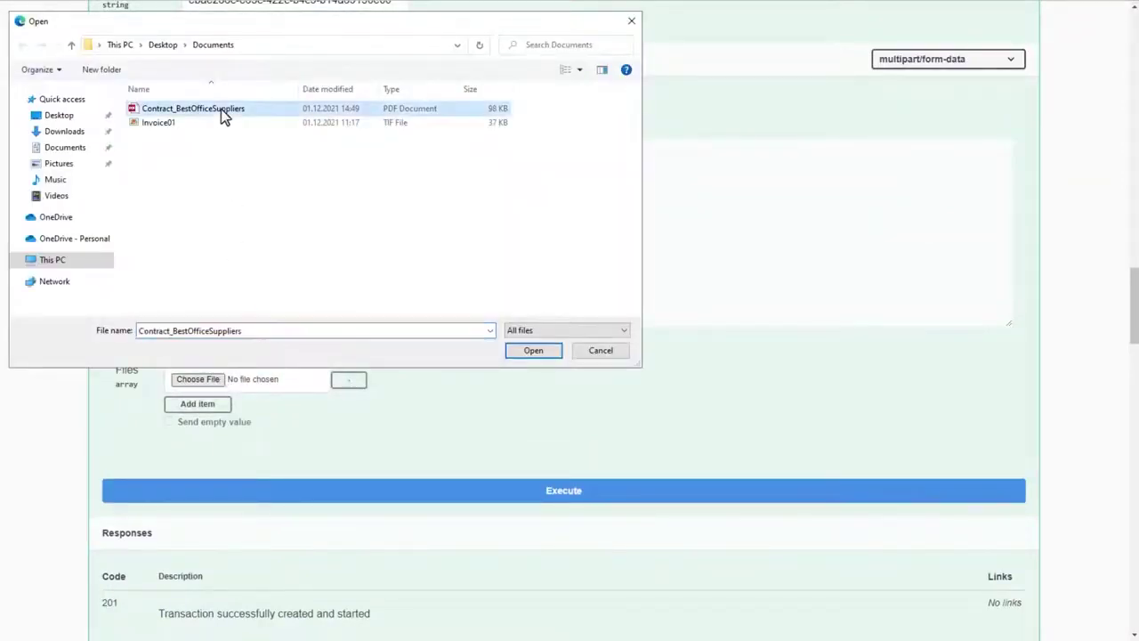
pyautogui.click(533, 349)
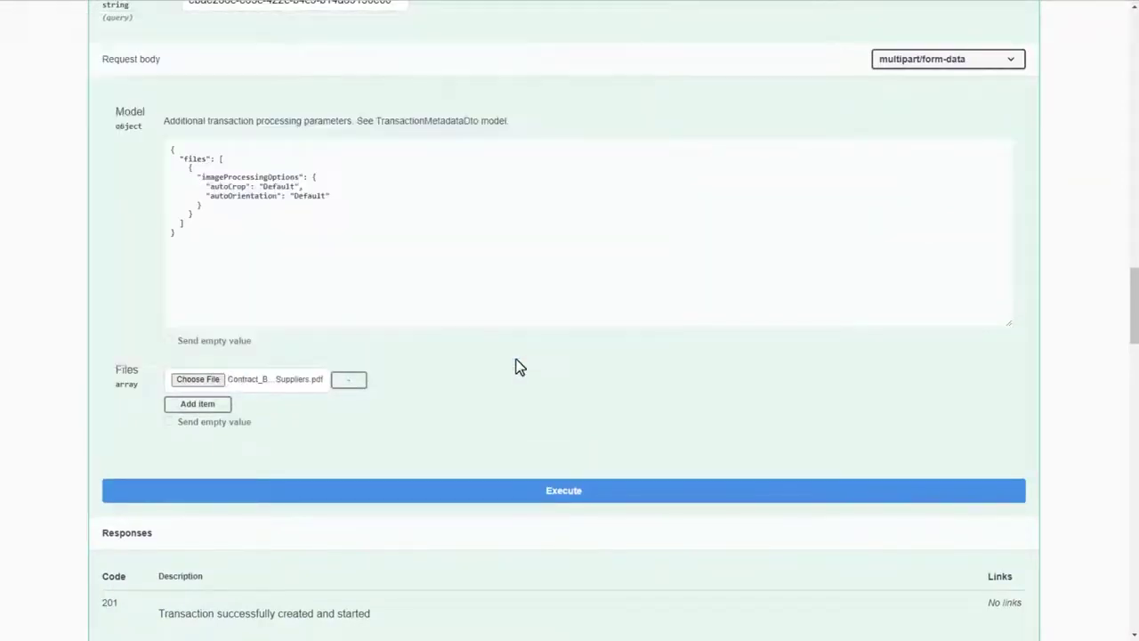
pyautogui.click(517, 491)
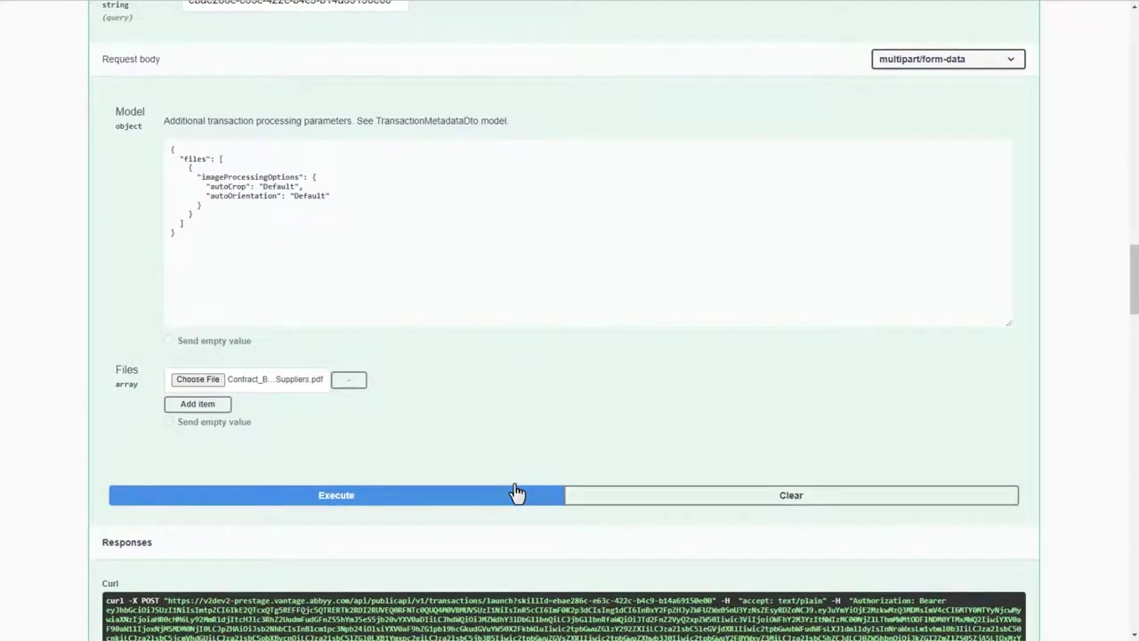
# - Copy the returned transaction ID into Notepad
pyautogui.scroll(-2, 1093, 477)
pyautogui.scroll(-3, 1093, 477)
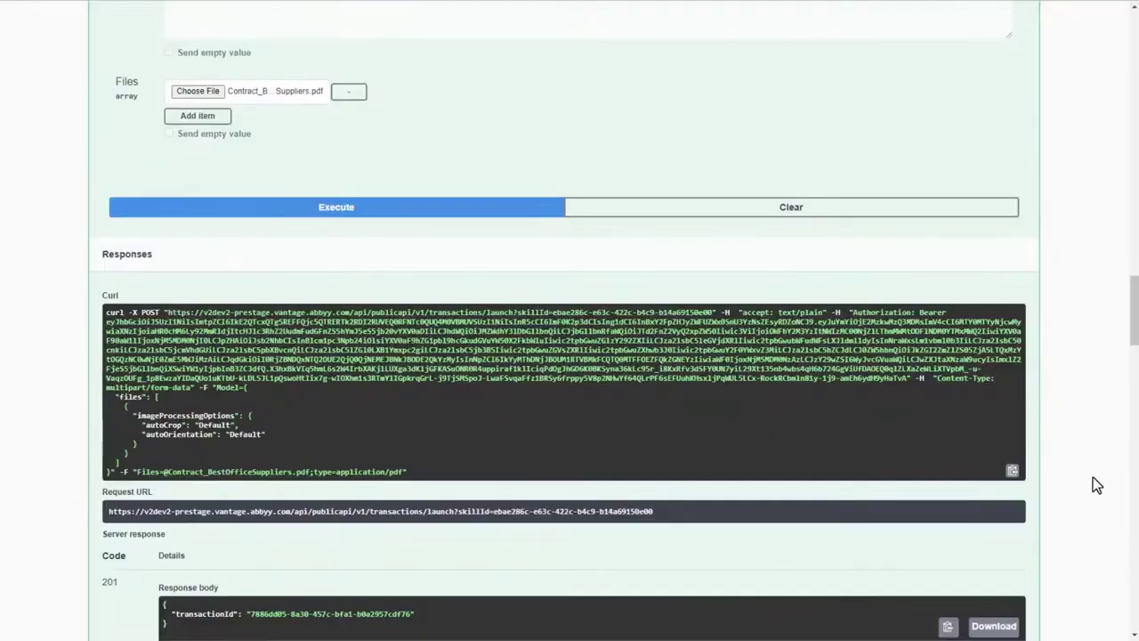
pyautogui.moveTo(250, 424); pyautogui.dragTo(410, 425)
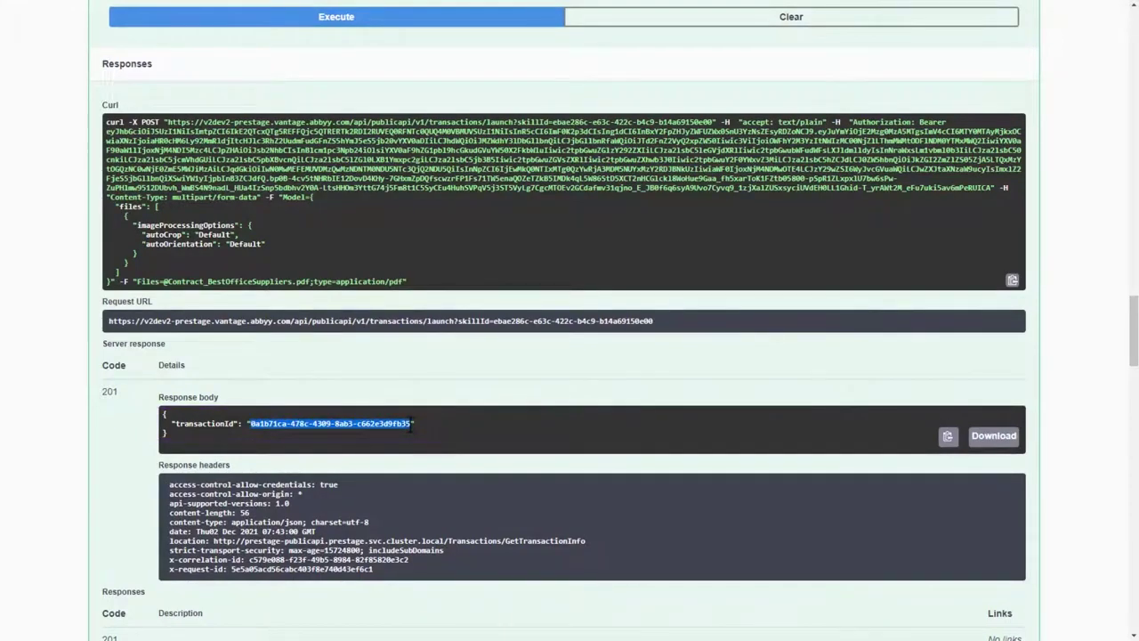
pyautogui.hotkey('ctrl', 'c')
pyautogui.hotkey('alt', 'Tab')
pyautogui.hotkey('ctrl', 'v')
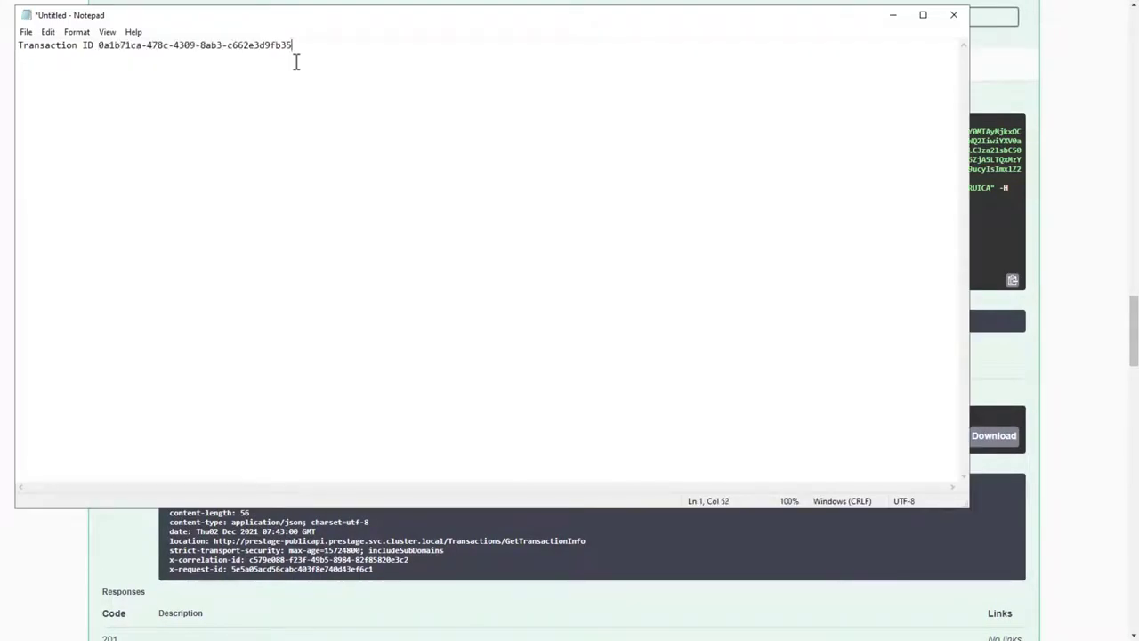
# - Set up the GET /transactions/{transactionId} request for editing
pyautogui.click(893, 15)
pyautogui.scroll(-2, 1051, 267)
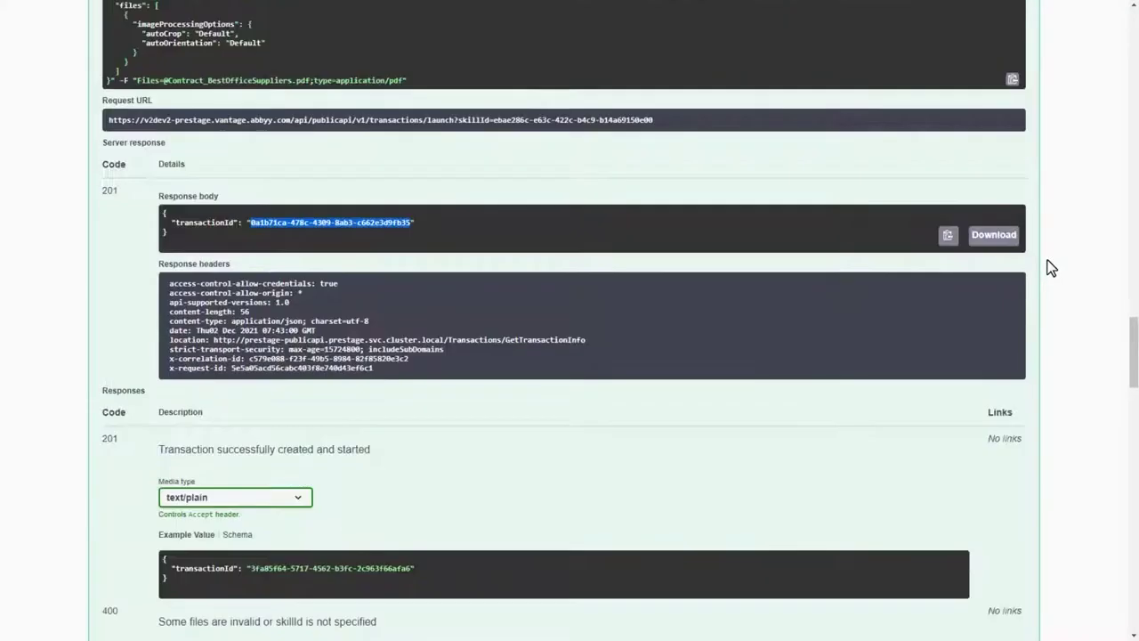
pyautogui.scroll(-2, 1051, 268)
pyautogui.scroll(-1, 1051, 267)
pyautogui.scroll(-2, 1051, 268)
pyautogui.scroll(-1, 1051, 268)
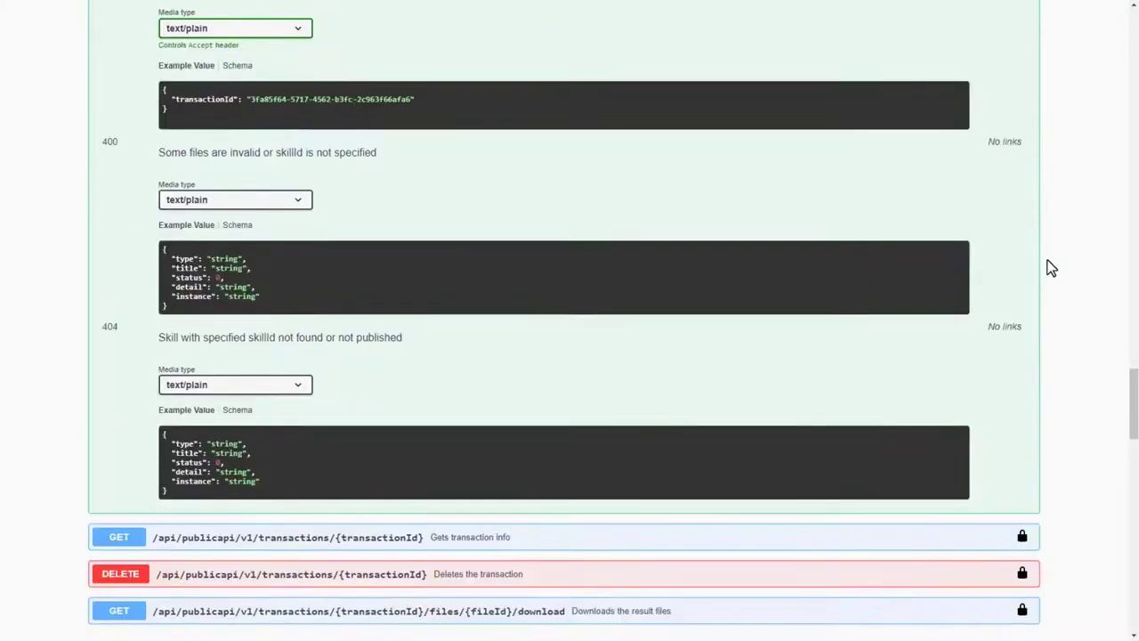
pyautogui.scroll(-1, 1051, 268)
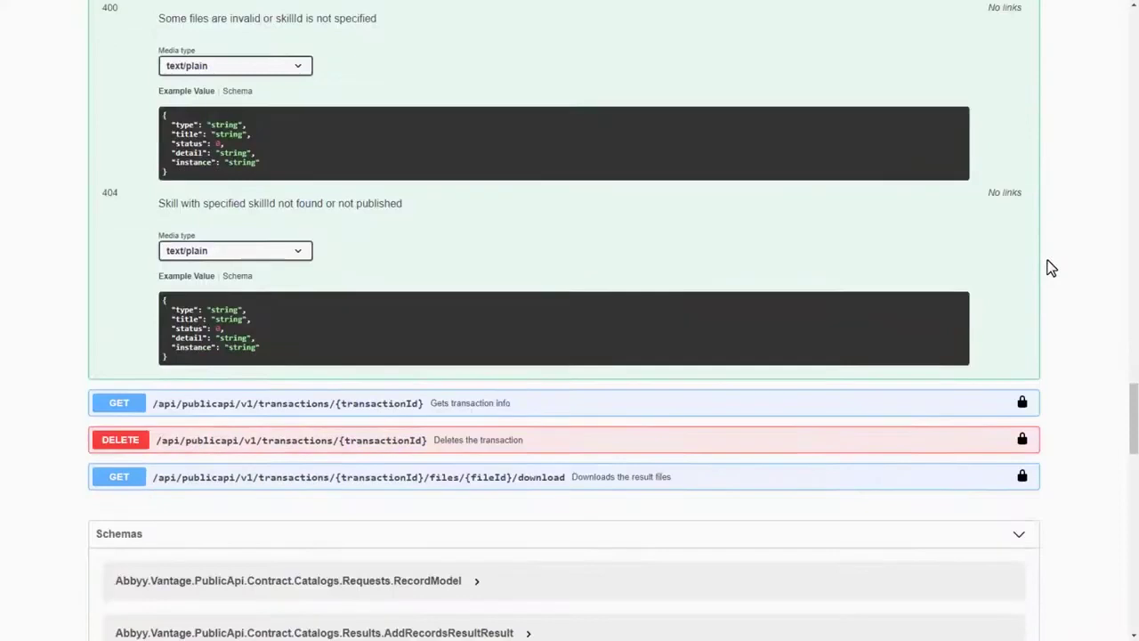
pyautogui.click(871, 400)
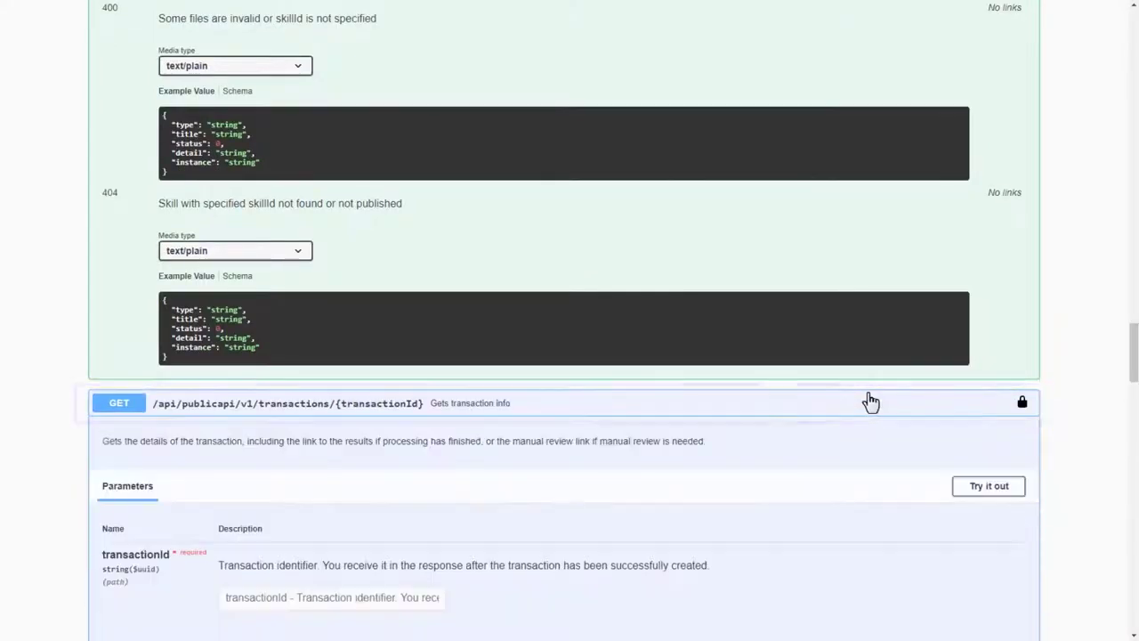
pyautogui.click(979, 487)
# - Run it with the saved transaction ID; status is Processed with PDF, TXT and DOCX files
pyautogui.scroll(-2, 1073, 492)
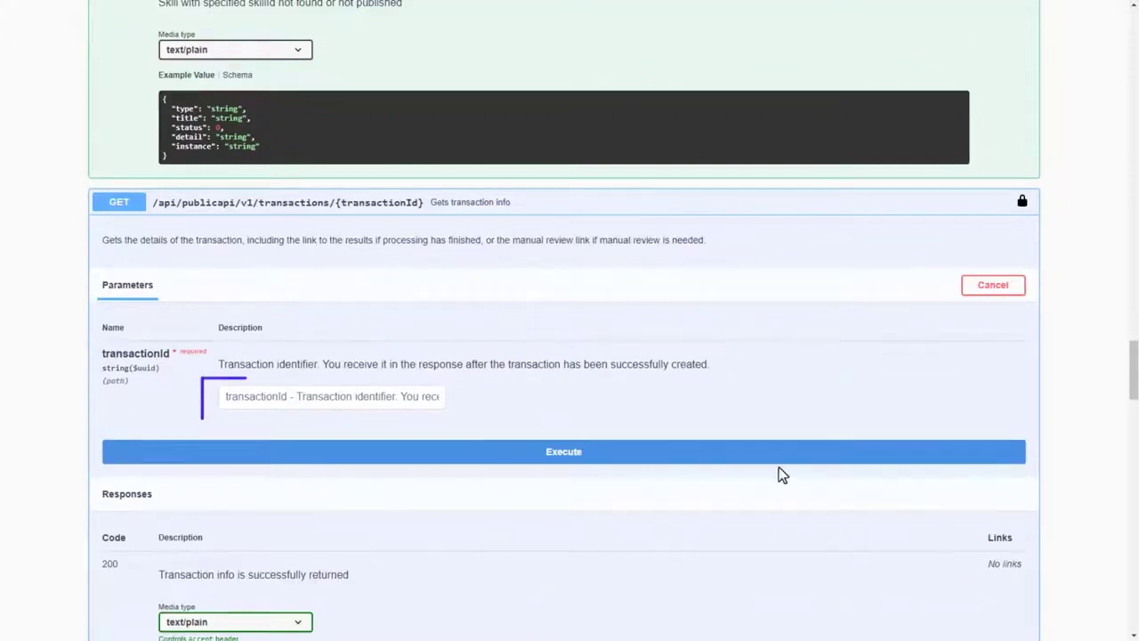
pyautogui.click(391, 396)
pyautogui.hotkey('ctrl', 'v')
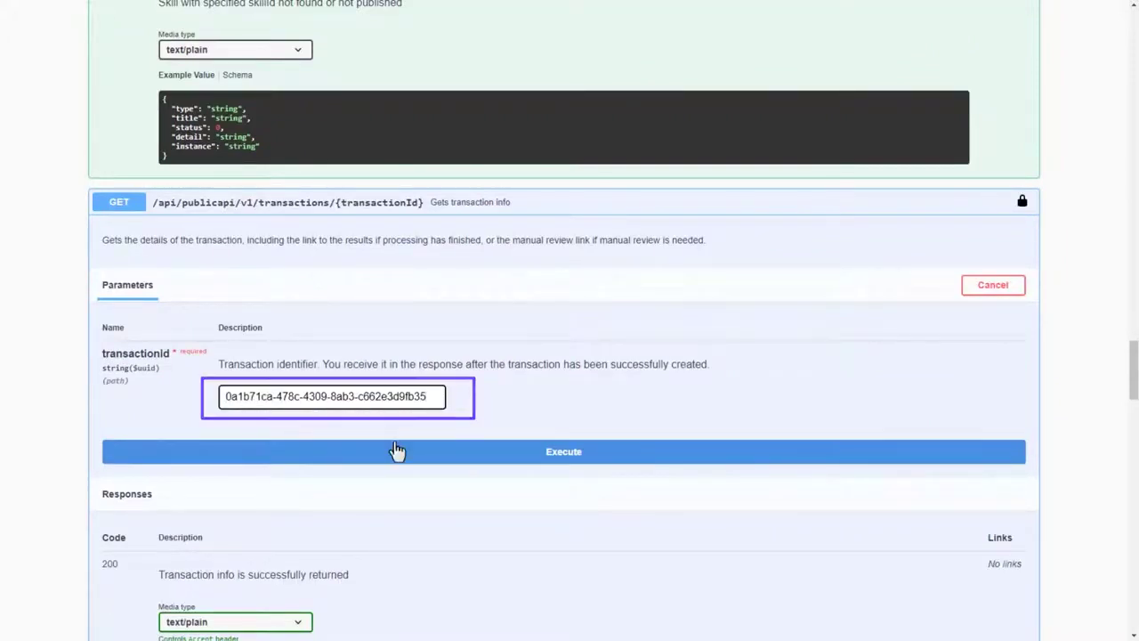
pyautogui.click(395, 451)
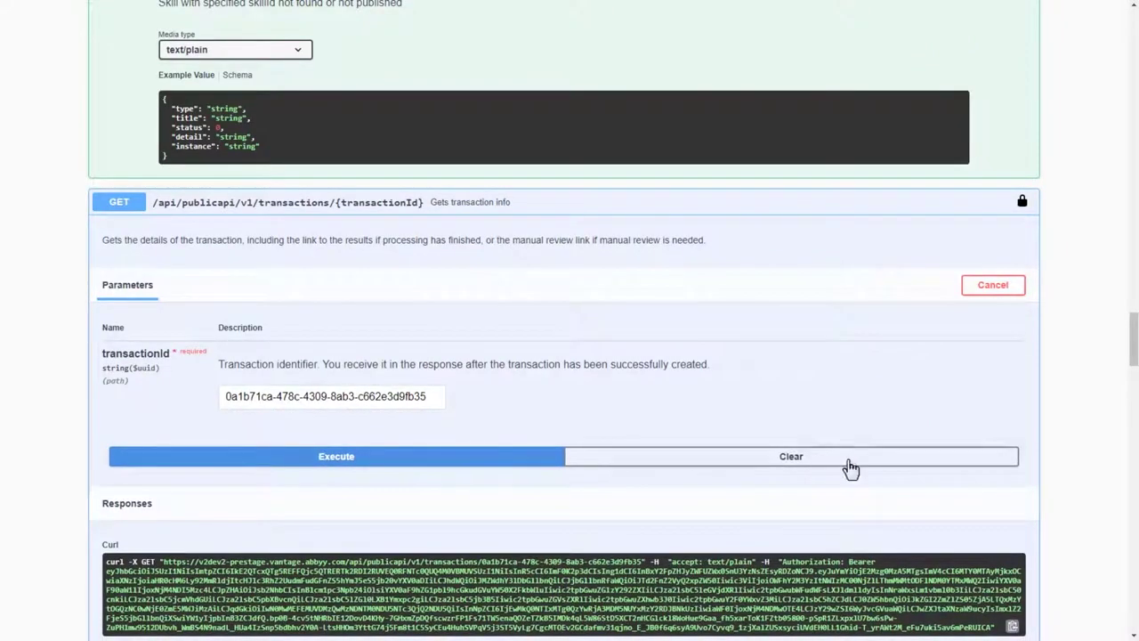
pyautogui.scroll(-2, 1059, 469)
pyautogui.scroll(-2, 1063, 470)
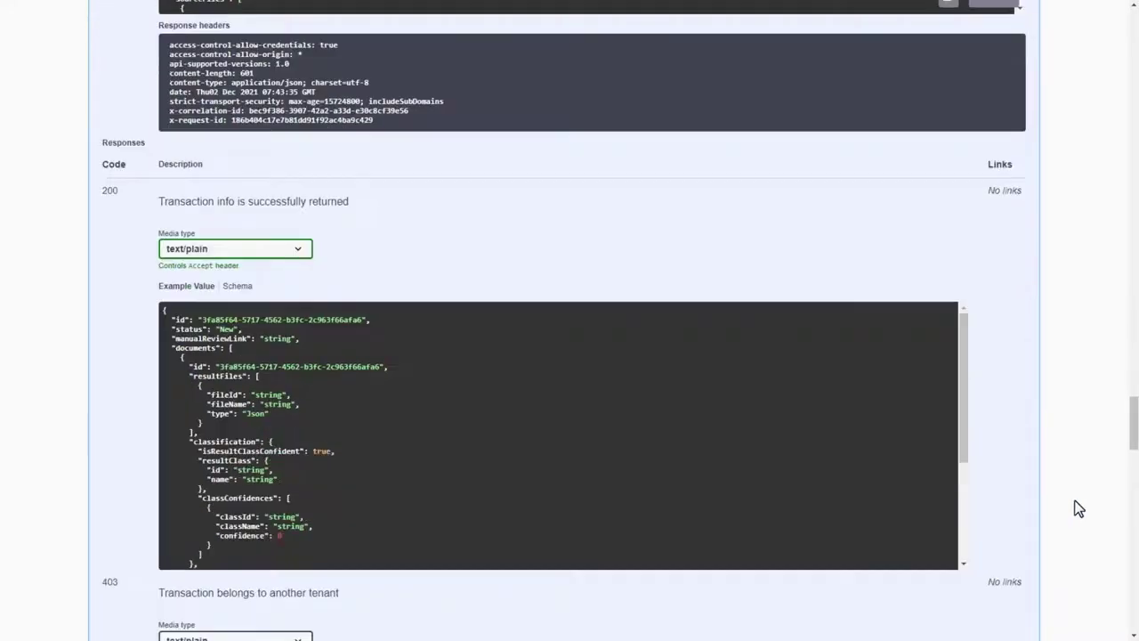
pyautogui.scroll(-4, 1077, 507)
pyautogui.scroll(-2, 1077, 508)
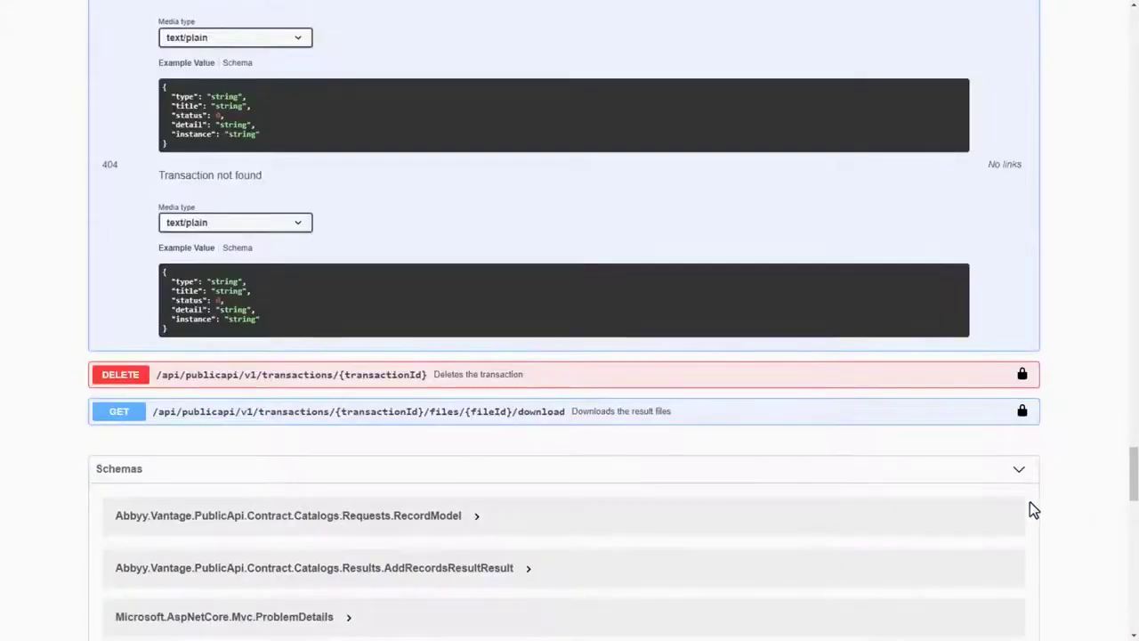
# - Set up GET /files/{fileId}/download with the result file's id
pyautogui.click(643, 420)
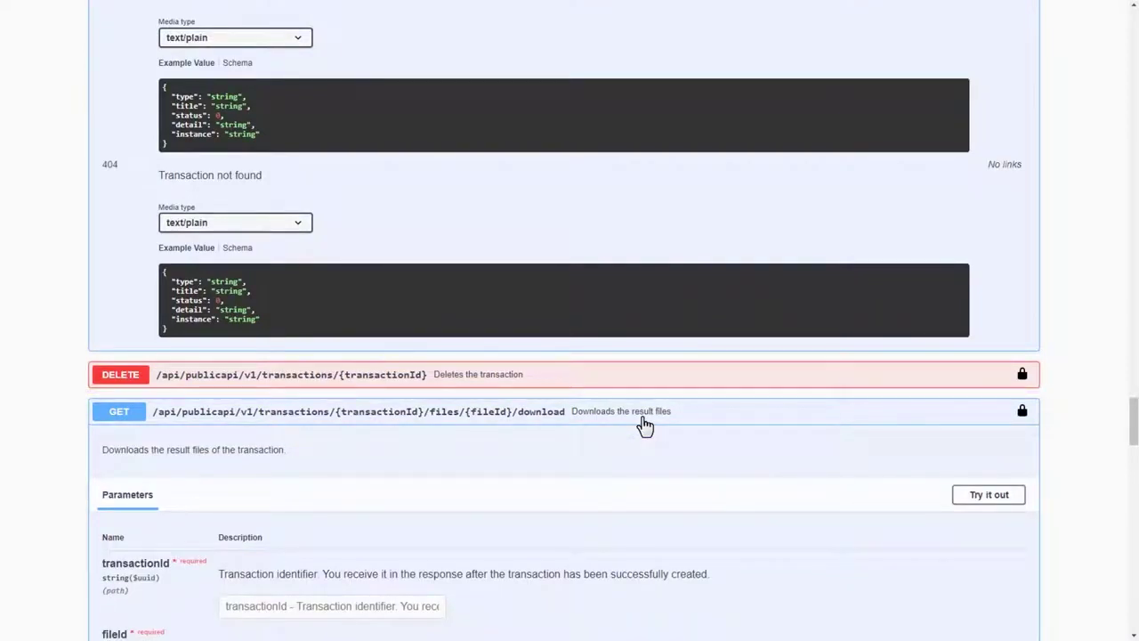
pyautogui.click(982, 499)
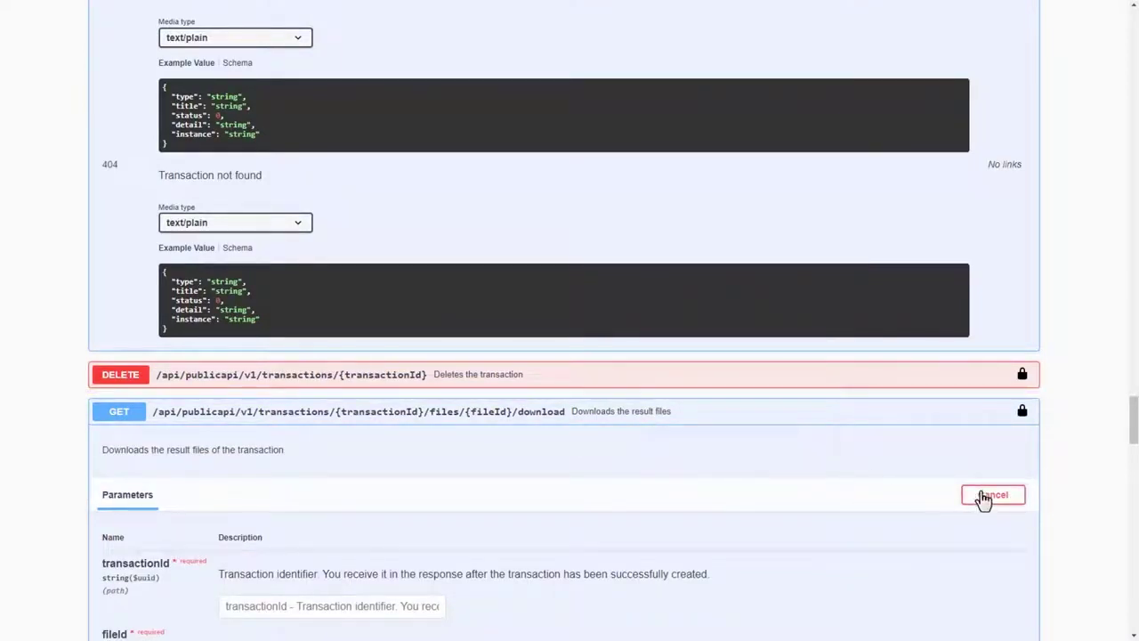
pyautogui.scroll(-2, 1051, 494)
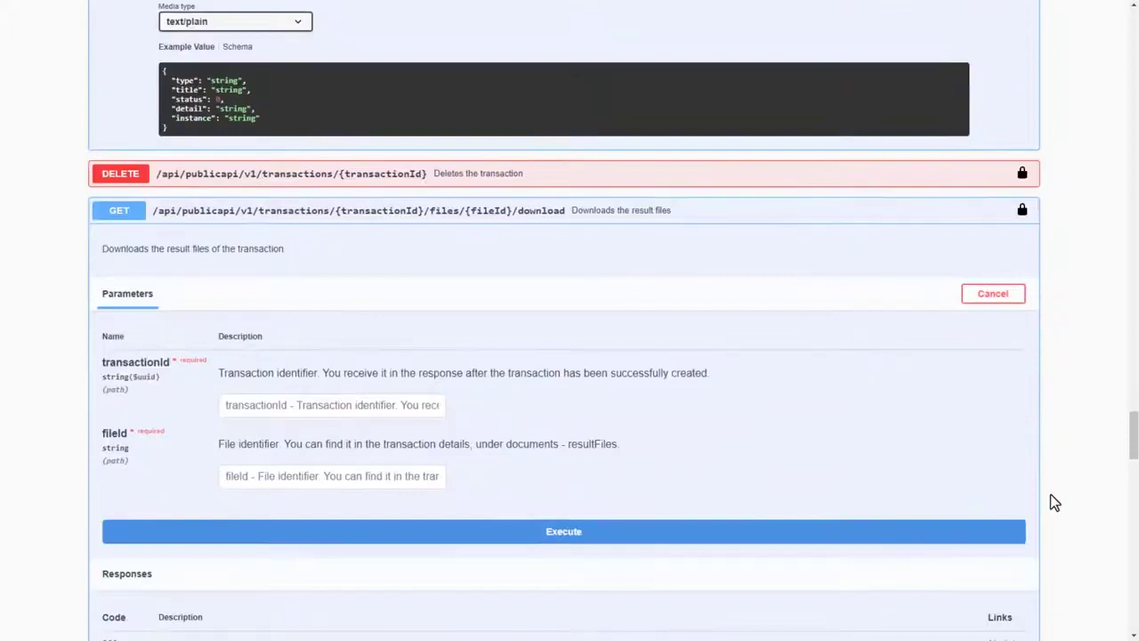
pyautogui.click(423, 479)
pyautogui.hotkey('ctrl', 'v')
# - Add the transaction ID from Notepad, execute, and download Contract_BestOfficeSuppliers.docx
pyautogui.hotkey('alt', 'Tab')
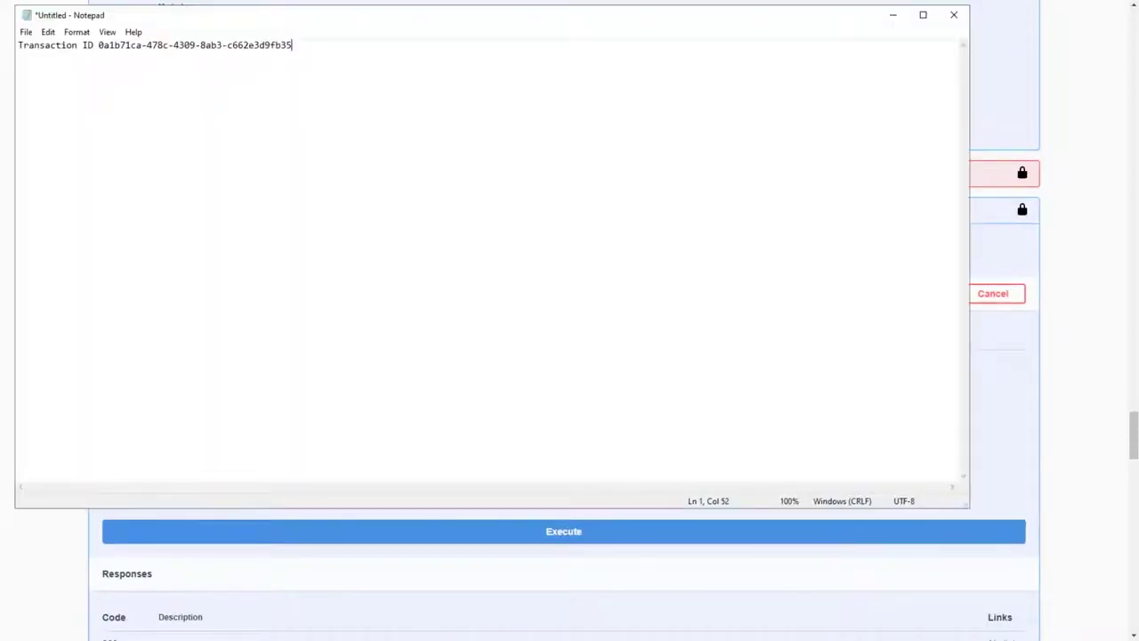
pyautogui.moveTo(302, 45); pyautogui.dragTo(107, 46)
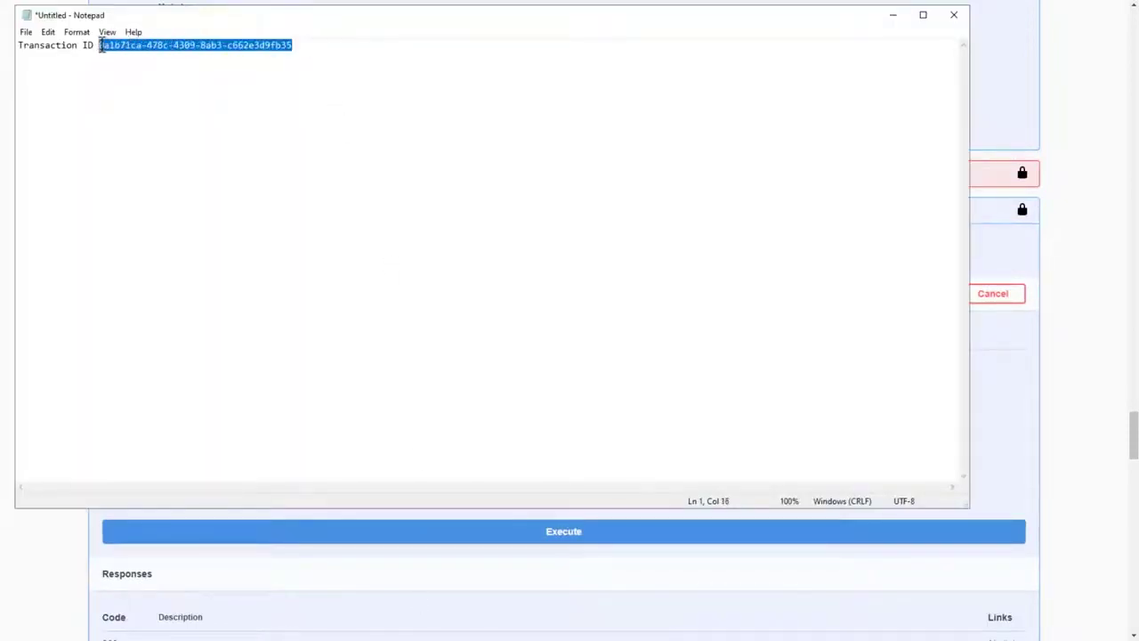
pyautogui.click(886, 20)
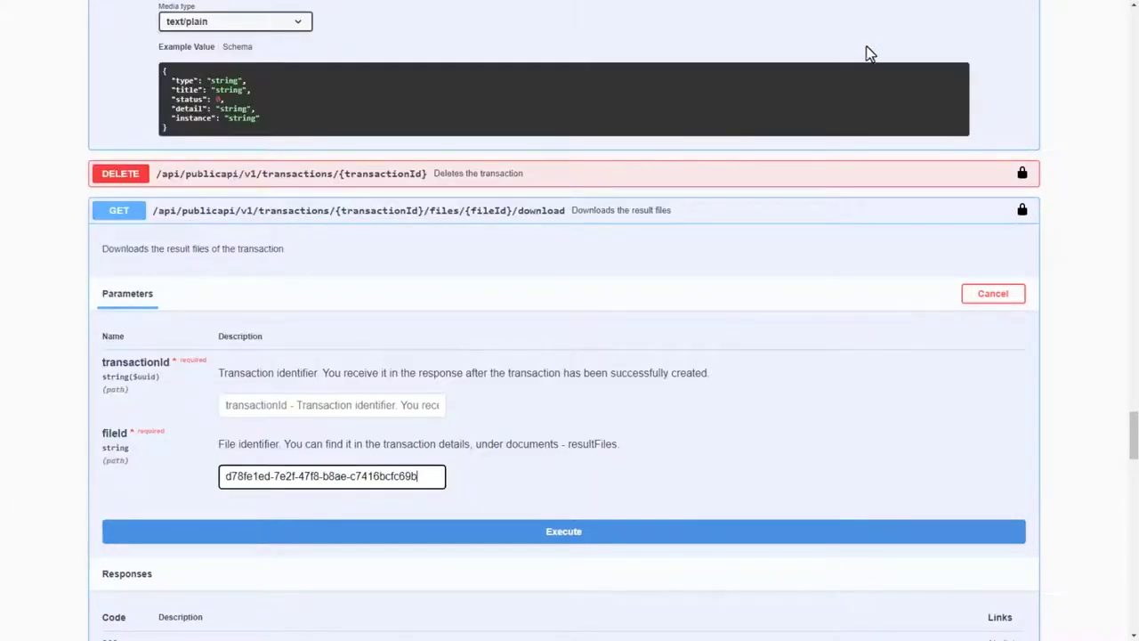
pyautogui.click(399, 404)
pyautogui.write('0a1b71ca-478c-4309-8ab3-c662e3d9fb35')
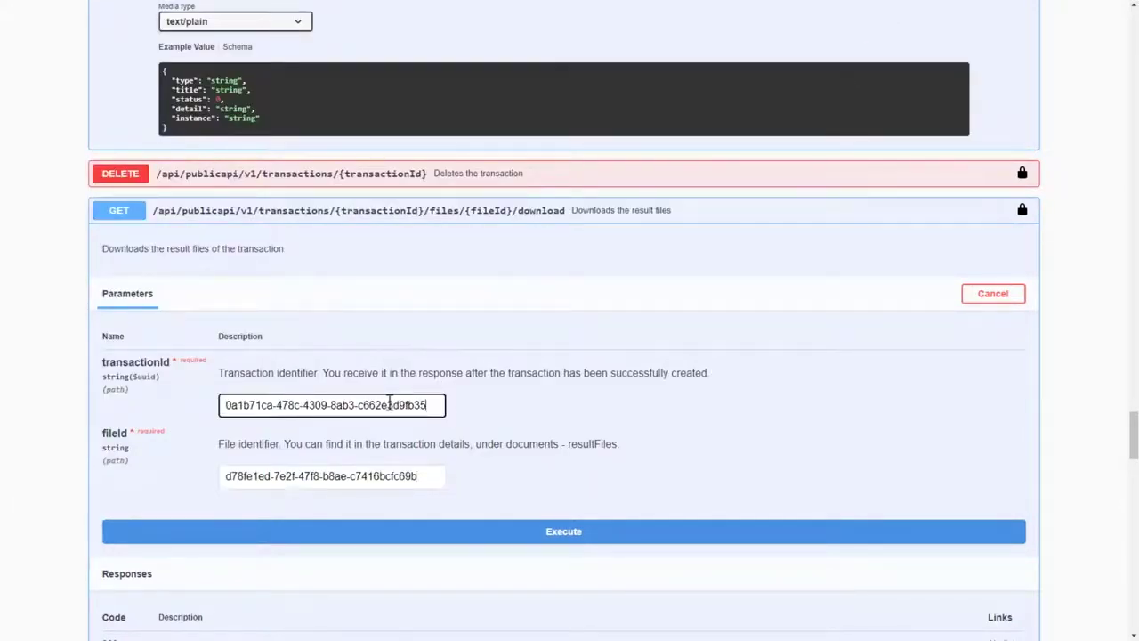
pyautogui.click(470, 538)
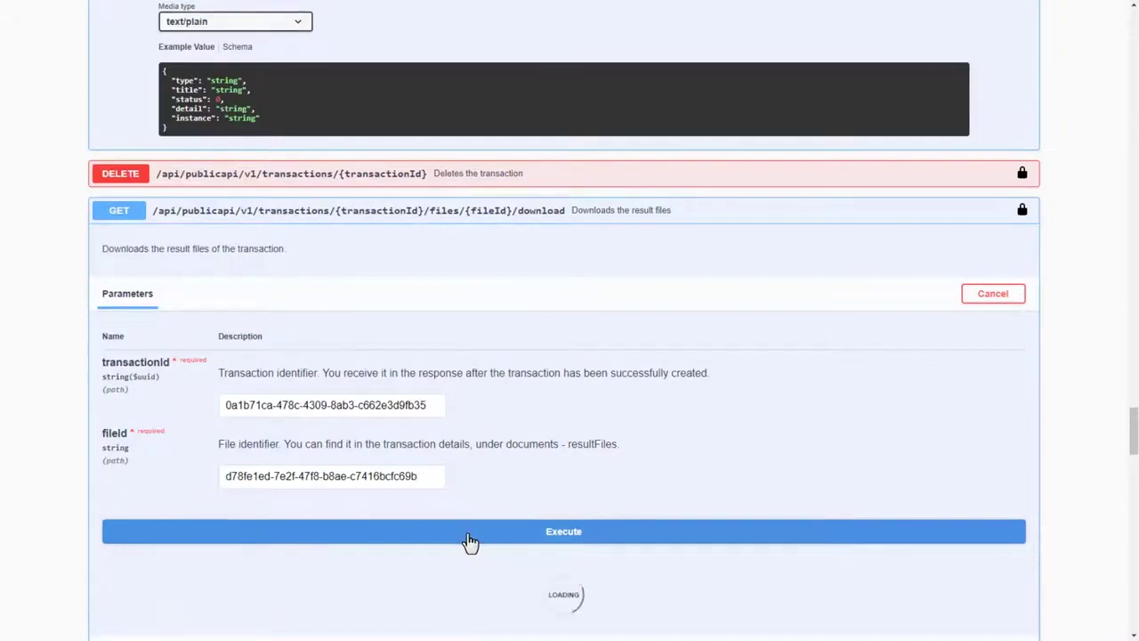
pyautogui.scroll(-5, 470, 541)
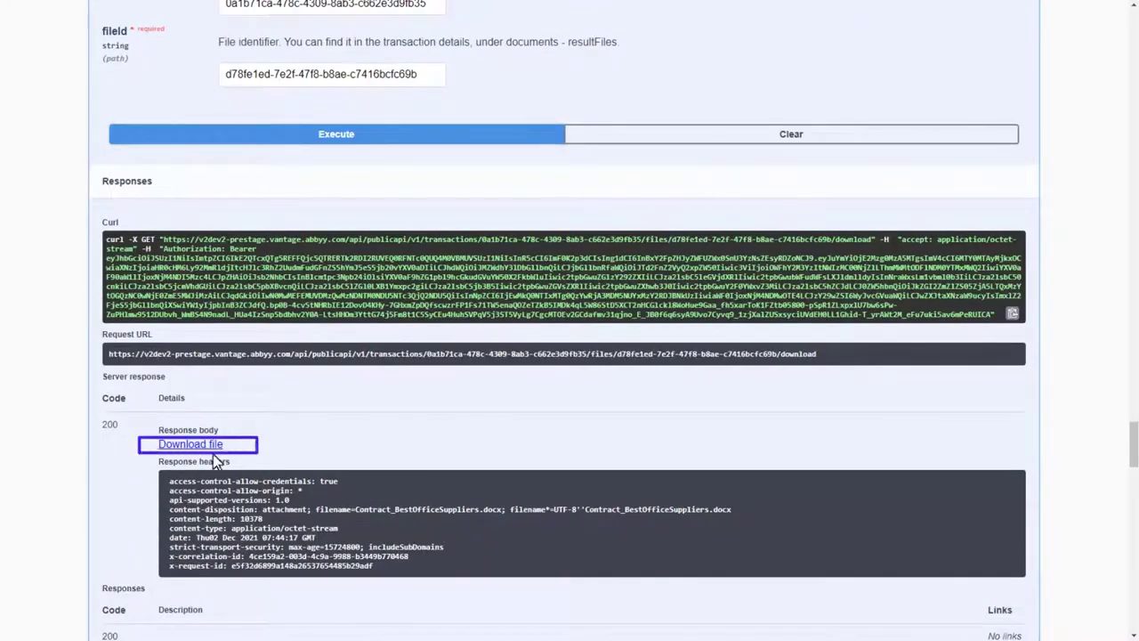
pyautogui.click(190, 444)
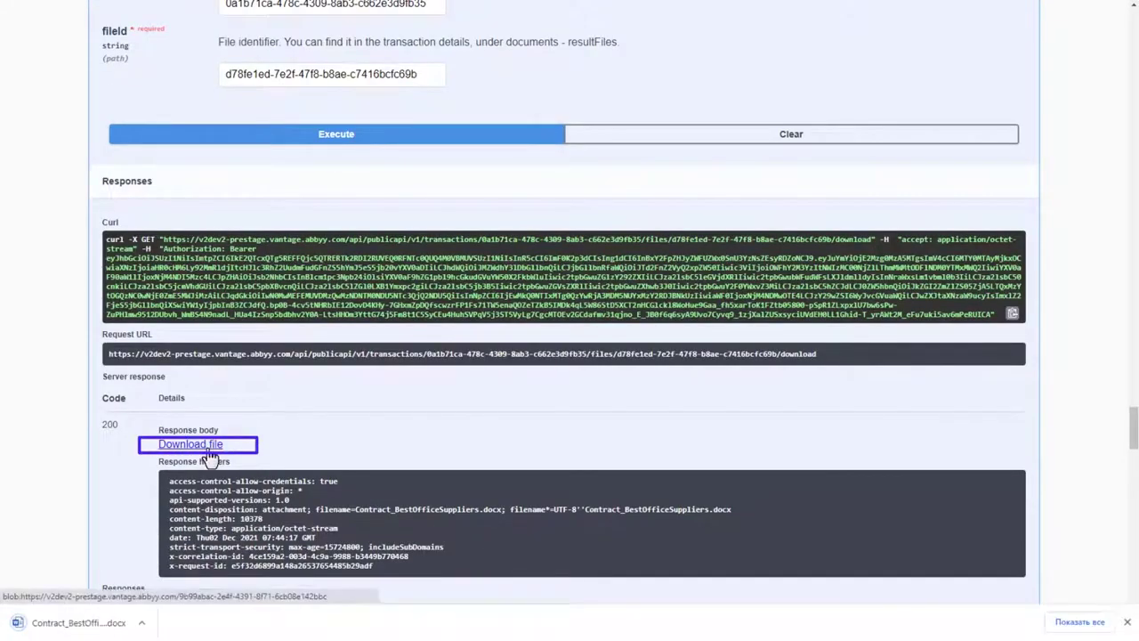
# - Open the downloaded Contract_BestOfficeSuppliers.docx in Word to check the result
pyautogui.click(116, 620)
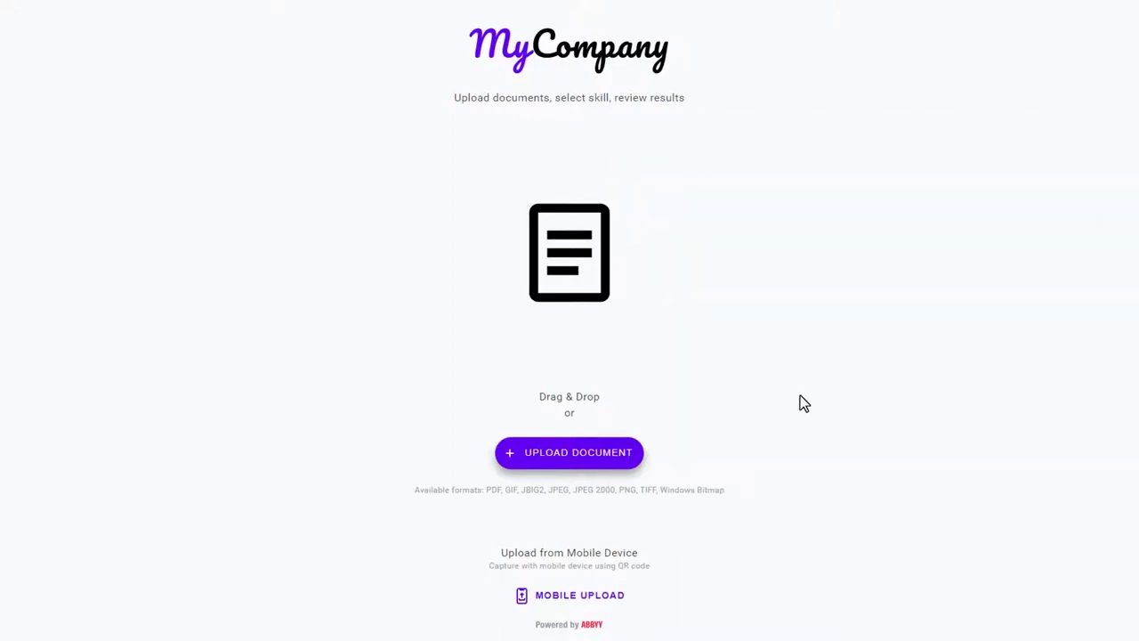
# - Upload Invoice01.tif on the MyCompany Try Any Skill page
pyautogui.click(607, 455)
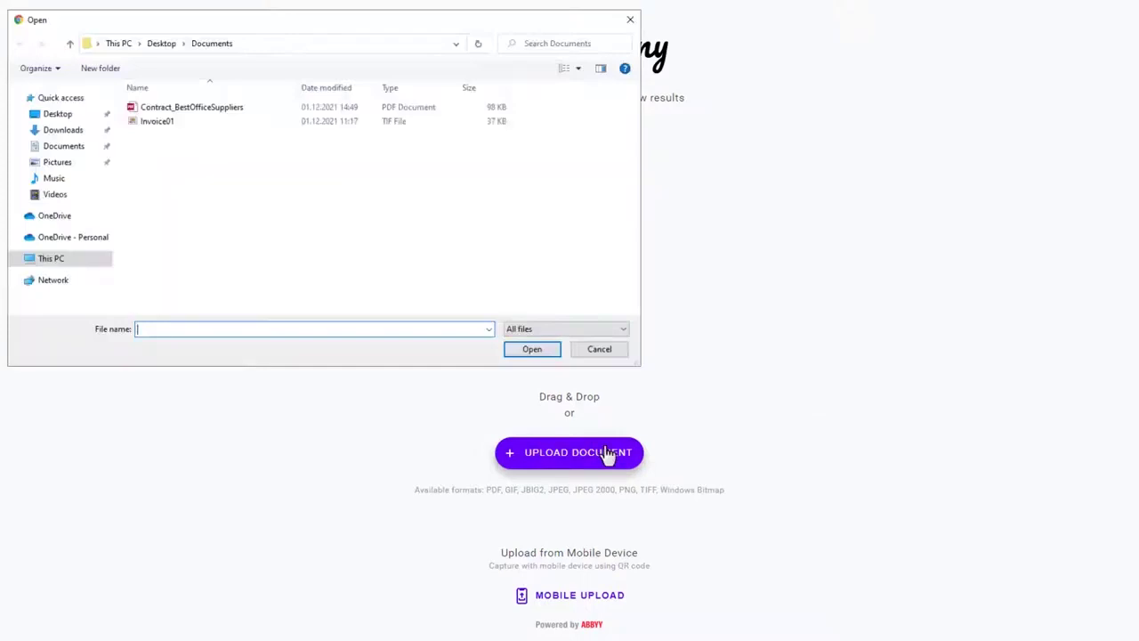
pyautogui.click(265, 123)
pyautogui.click(513, 350)
# - Process it with Demo OCR Skill and download the Invoice01.pdf result
pyautogui.click(524, 370)
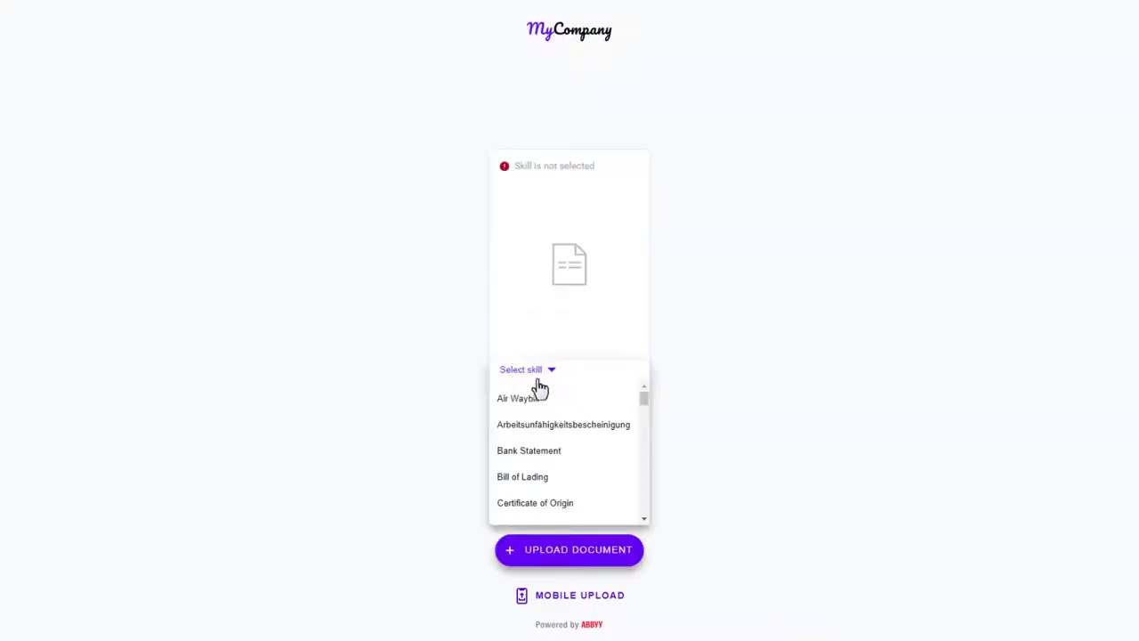
pyautogui.moveTo(647, 398); pyautogui.dragTo(646, 424)
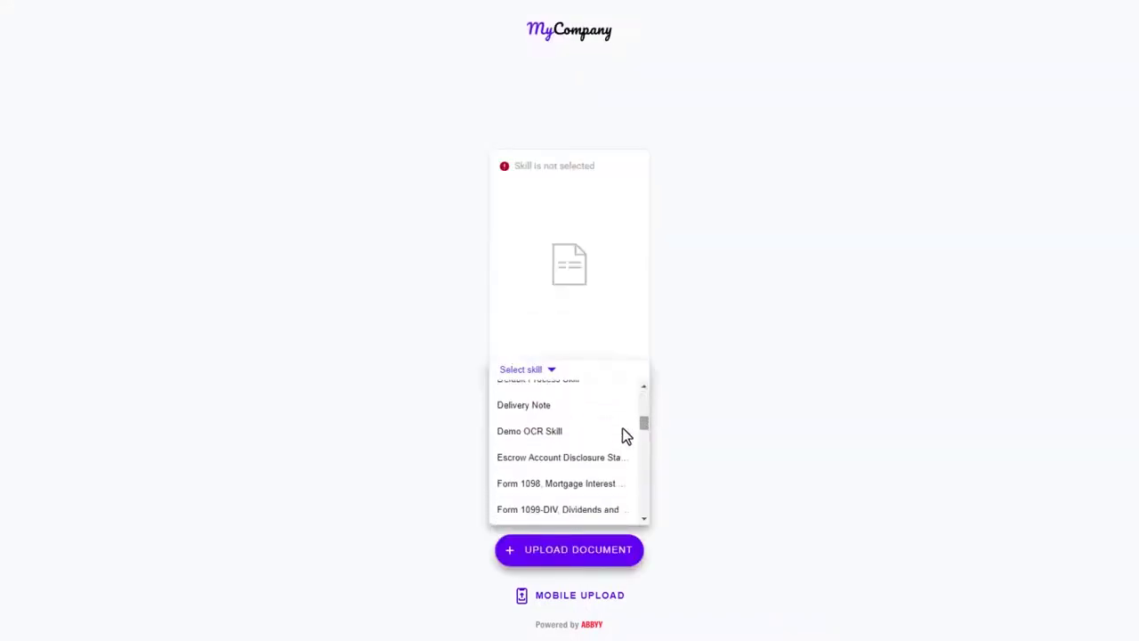
pyautogui.click(622, 429)
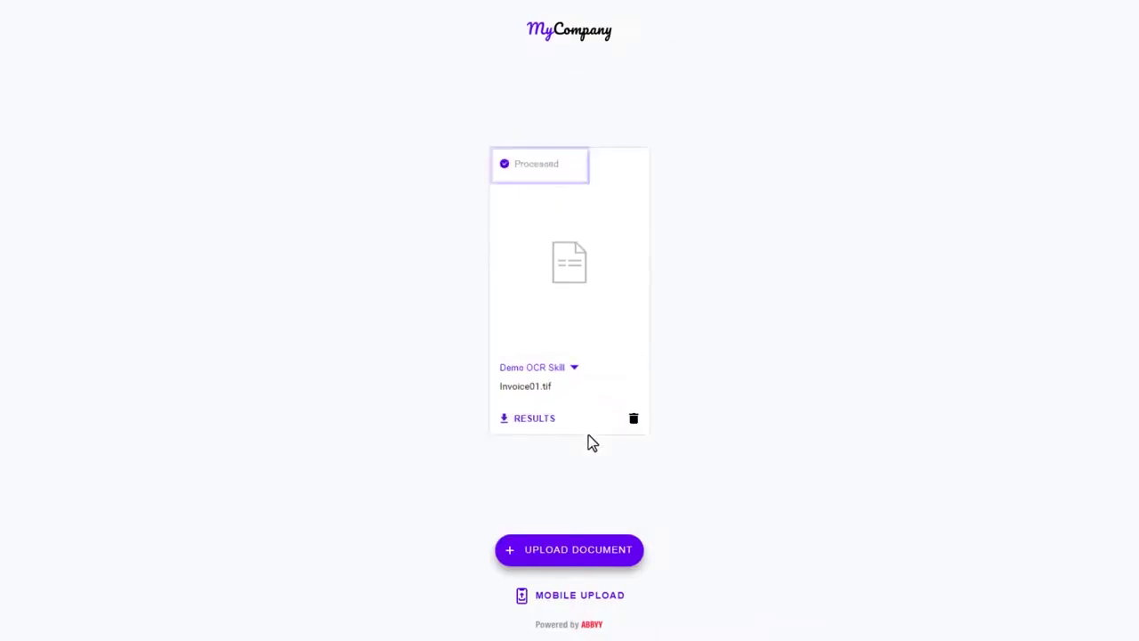
pyautogui.click(541, 420)
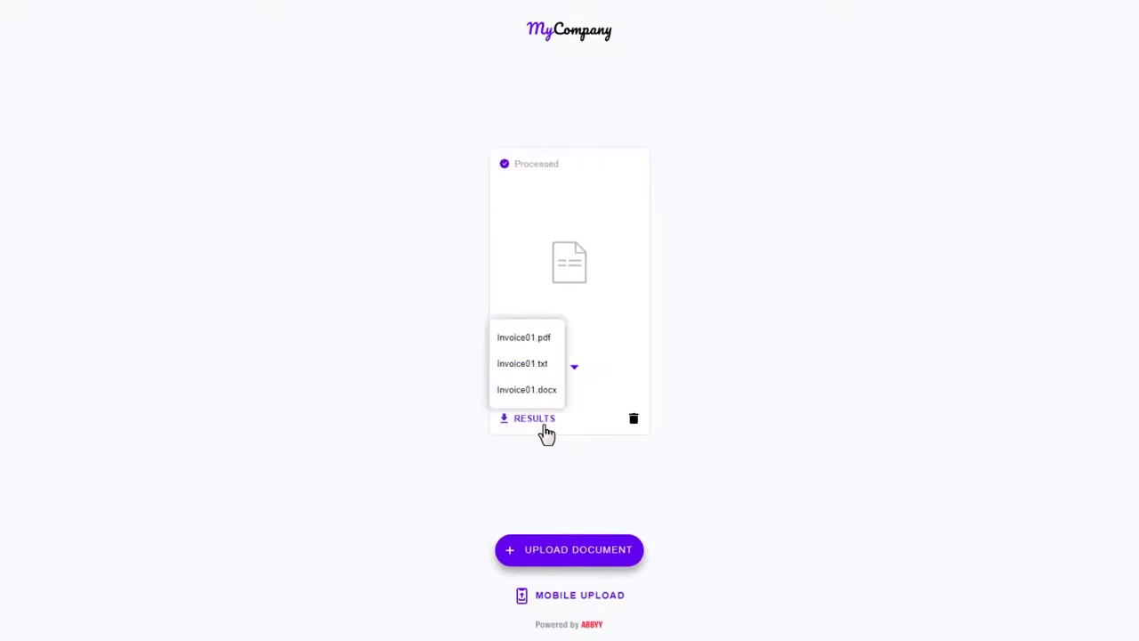
pyautogui.click(545, 345)
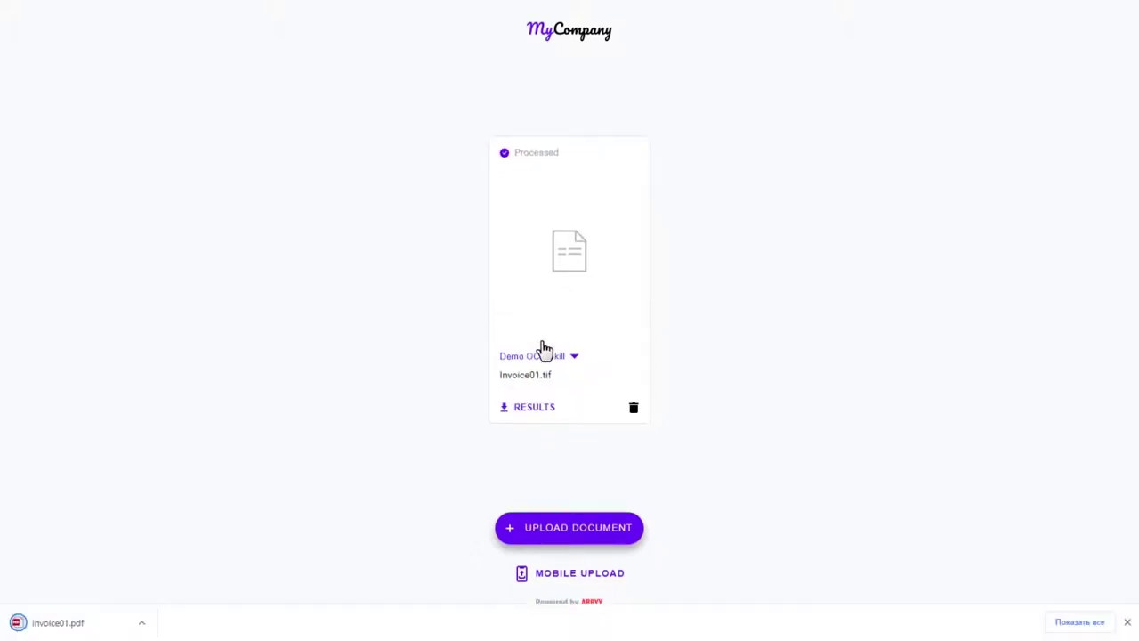
# - Open the downloaded Invoice01.pdf credit note in ABBYY FineReader PDF 15
pyautogui.click(113, 623)
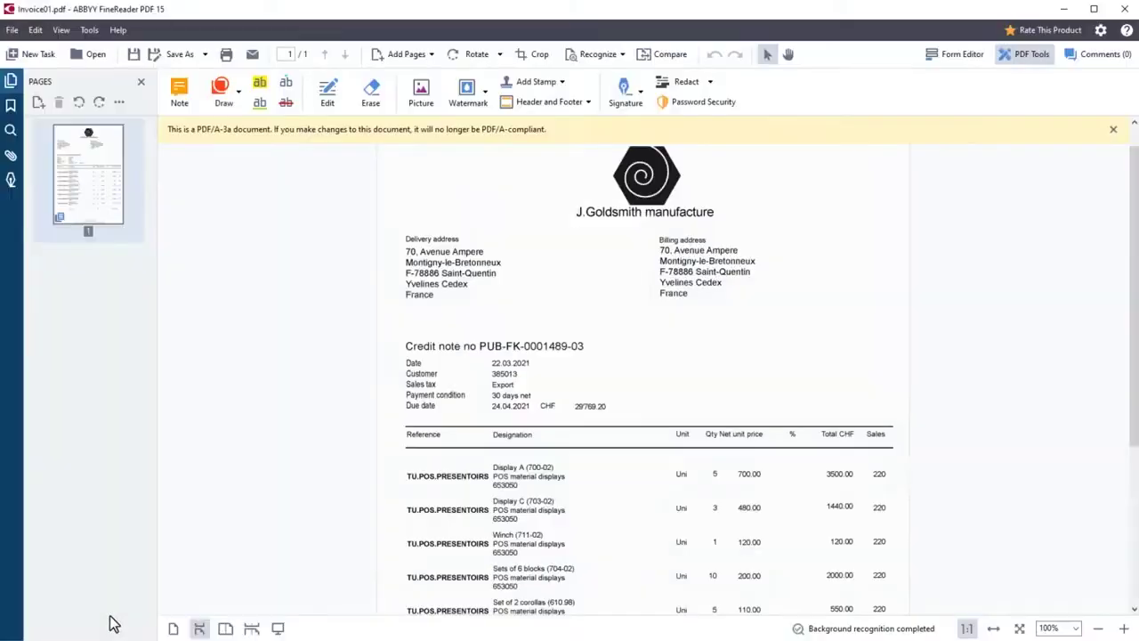